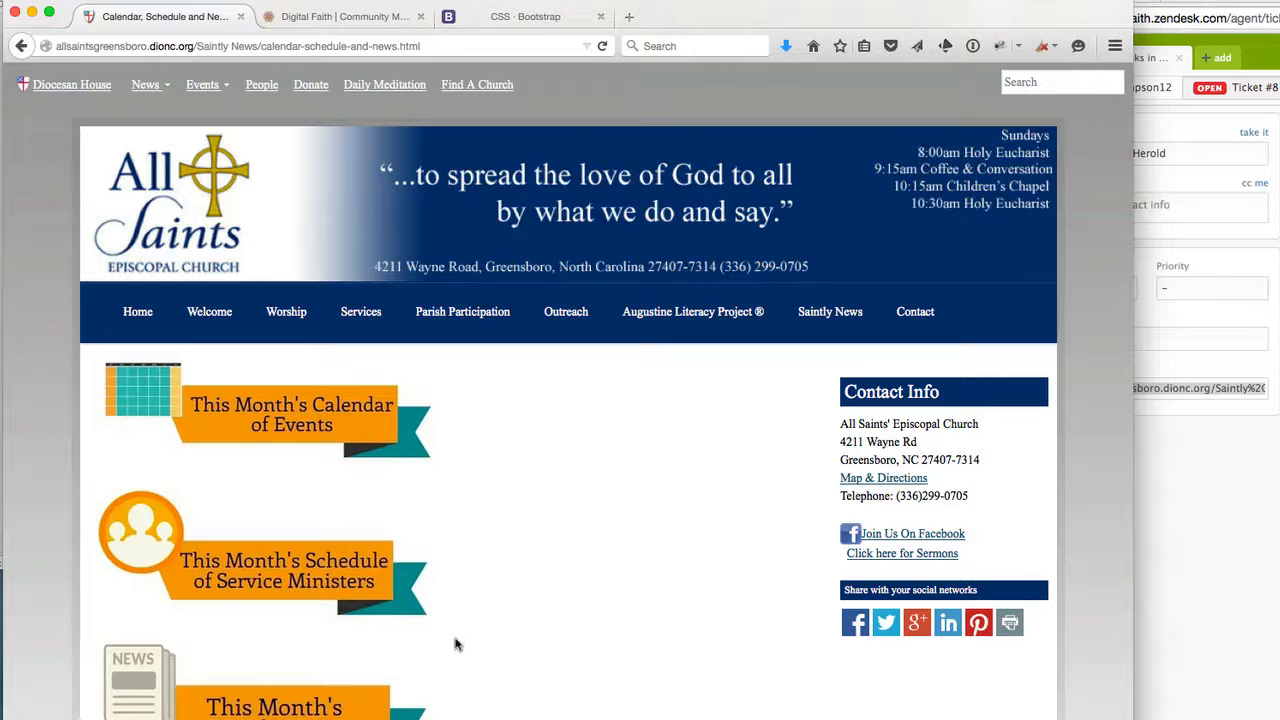
Examine the ribbon images of the Calendar, Schedule and News page in the Digital Faith editor and on the published page.
left_click(341, 17)
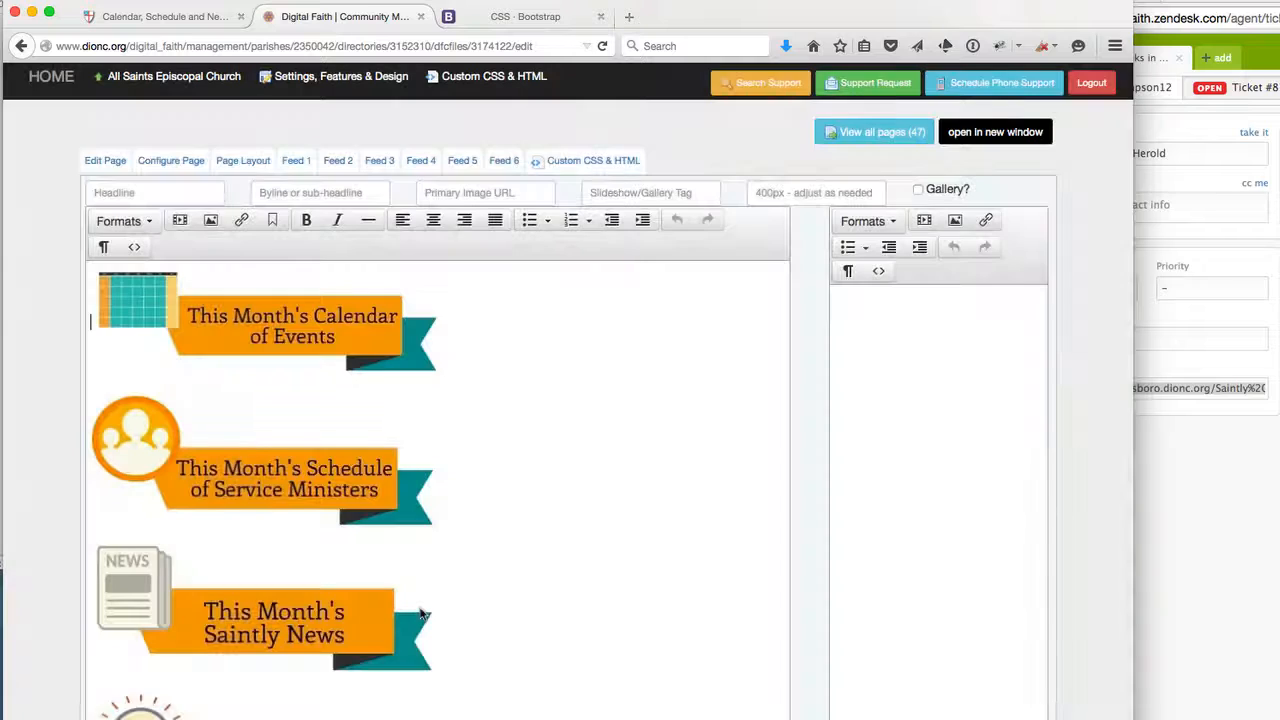
scroll(420, 612, "down", 1)
scroll(422, 614, "up", 1)
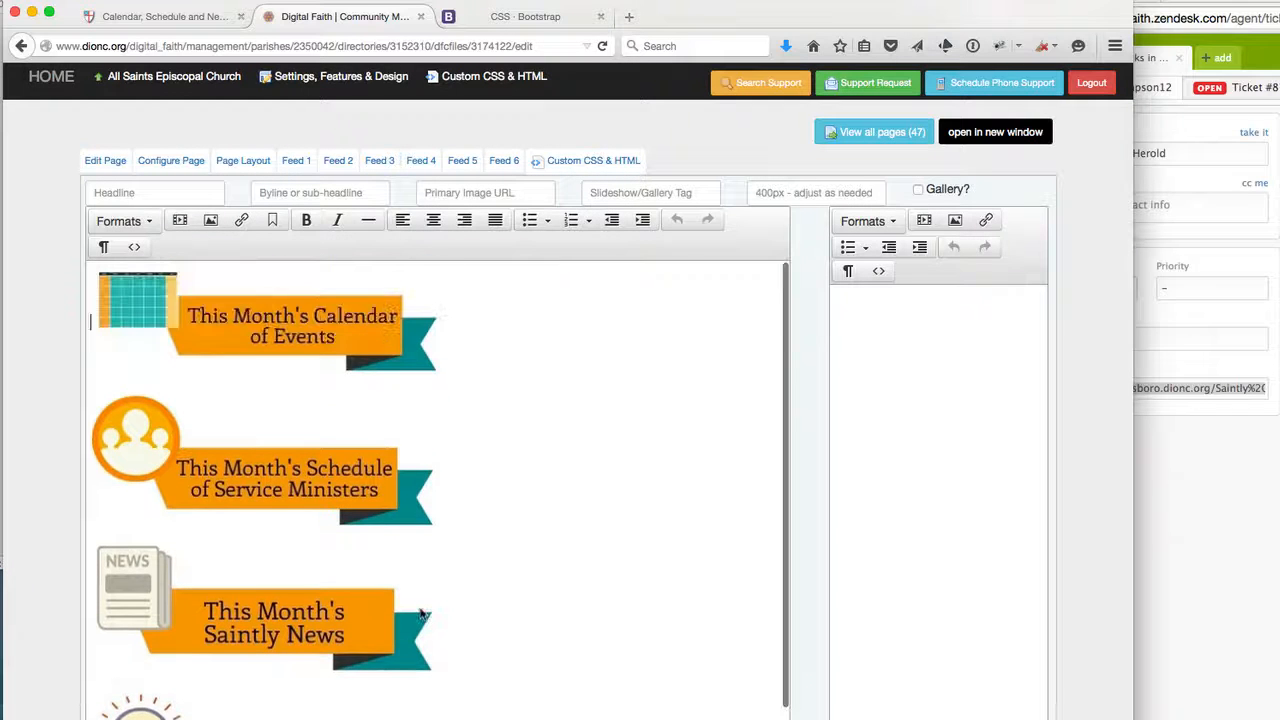
scroll(238, 695, "down", 1)
scroll(238, 695, "up", 1)
scroll(238, 695, "down", 1)
scroll(238, 695, "up", 1)
left_click(168, 20)
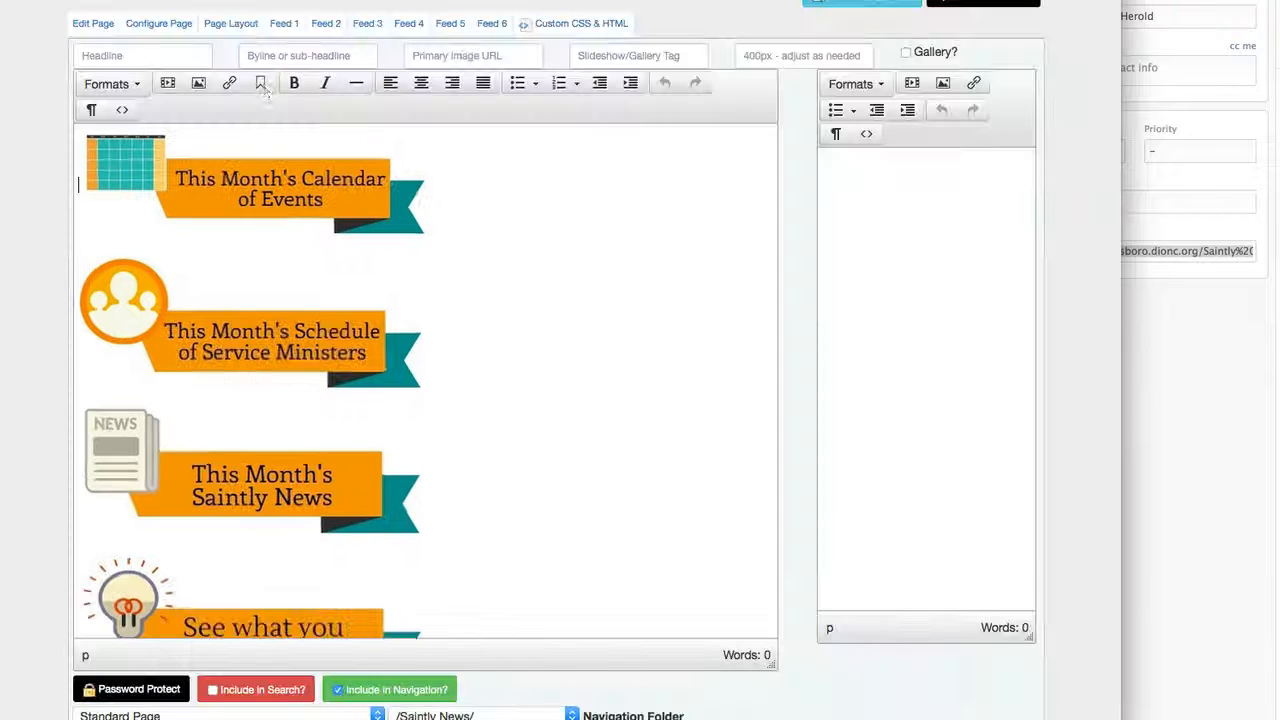
Change the page type to "Four column homepage with full width slideshow" and update the page.
scroll(9, 614, "down", 3)
left_click(141, 594)
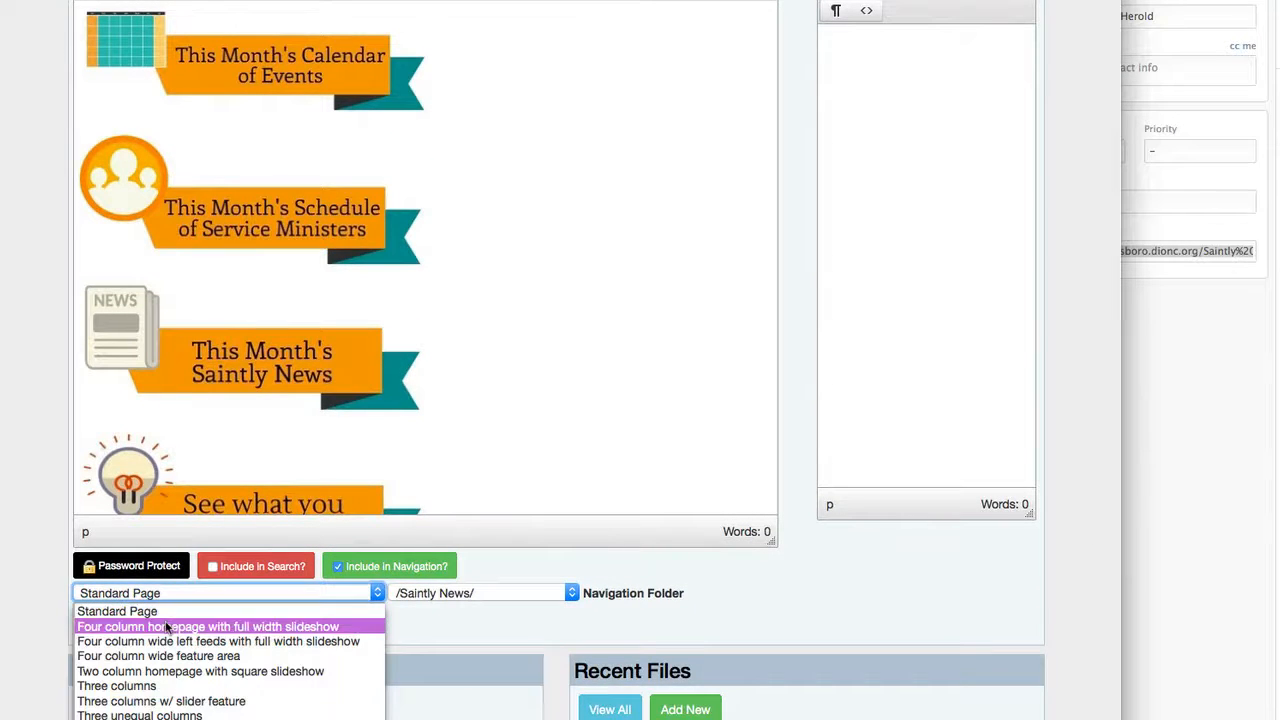
left_click(143, 627)
left_click(143, 627)
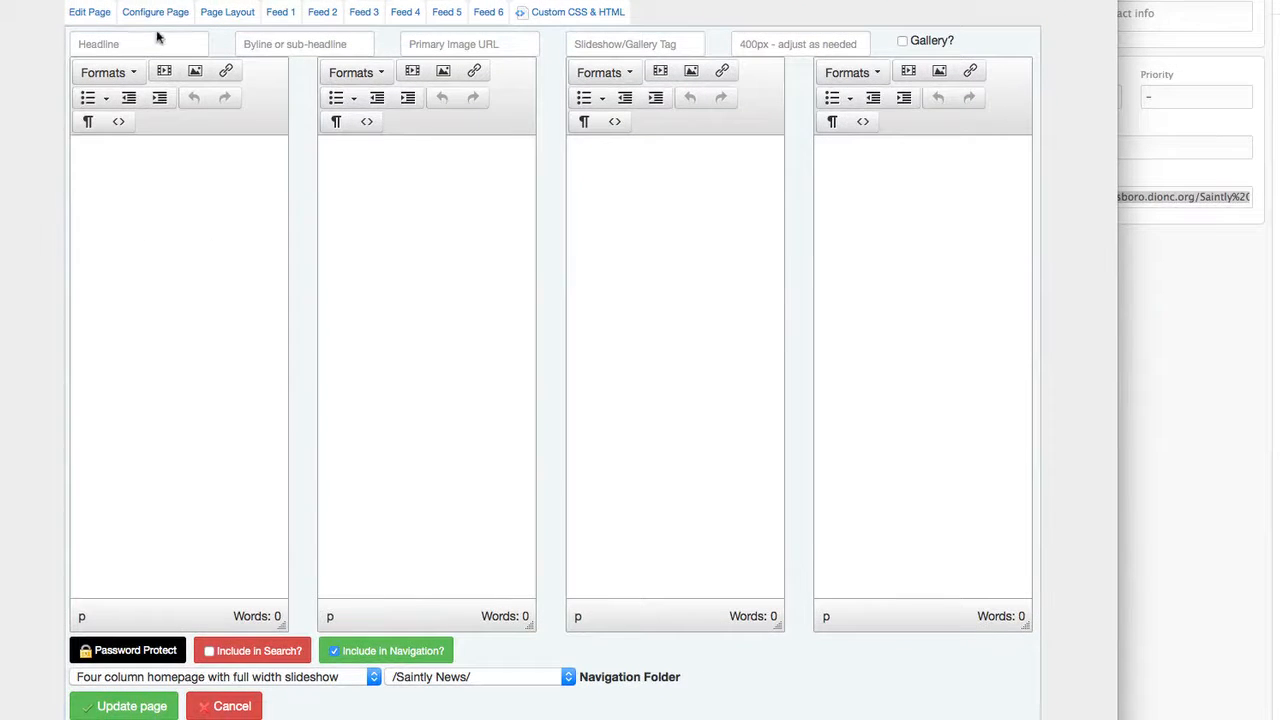
Copy all of the HTML in the Content field of the page configuration's Raw Page Content section.
left_click(154, 11)
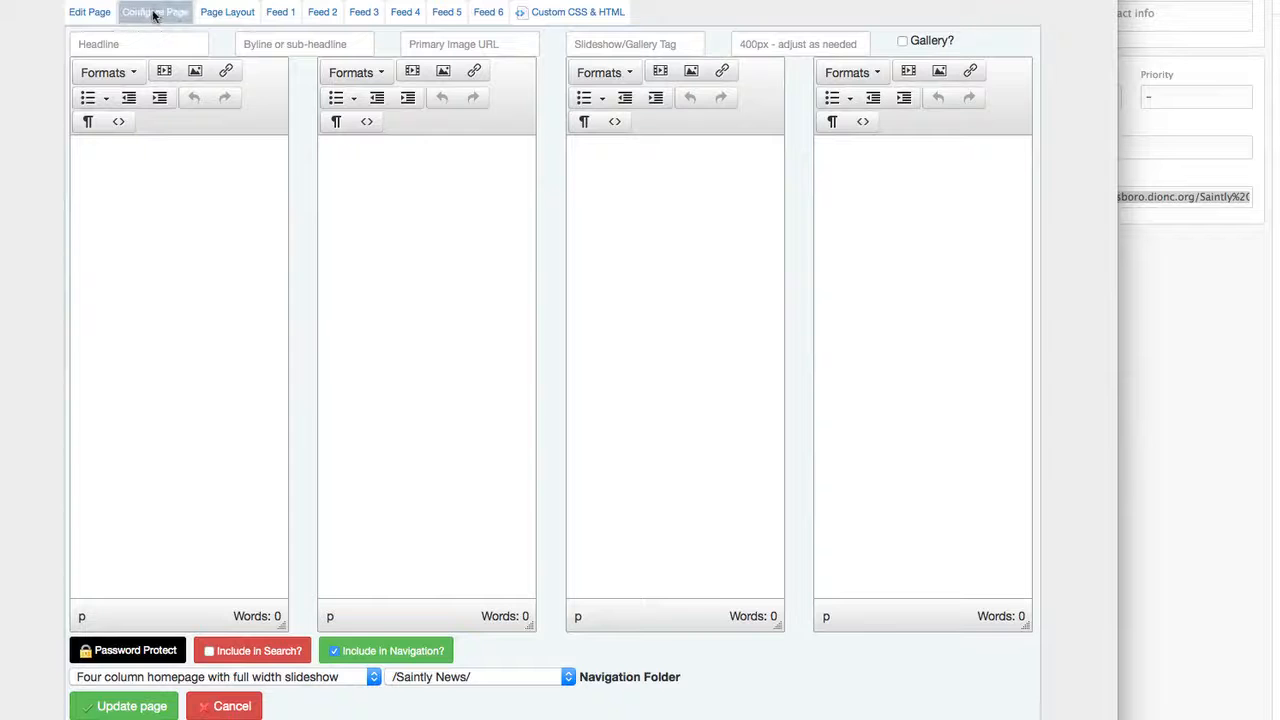
scroll(36, 557, "down", 10)
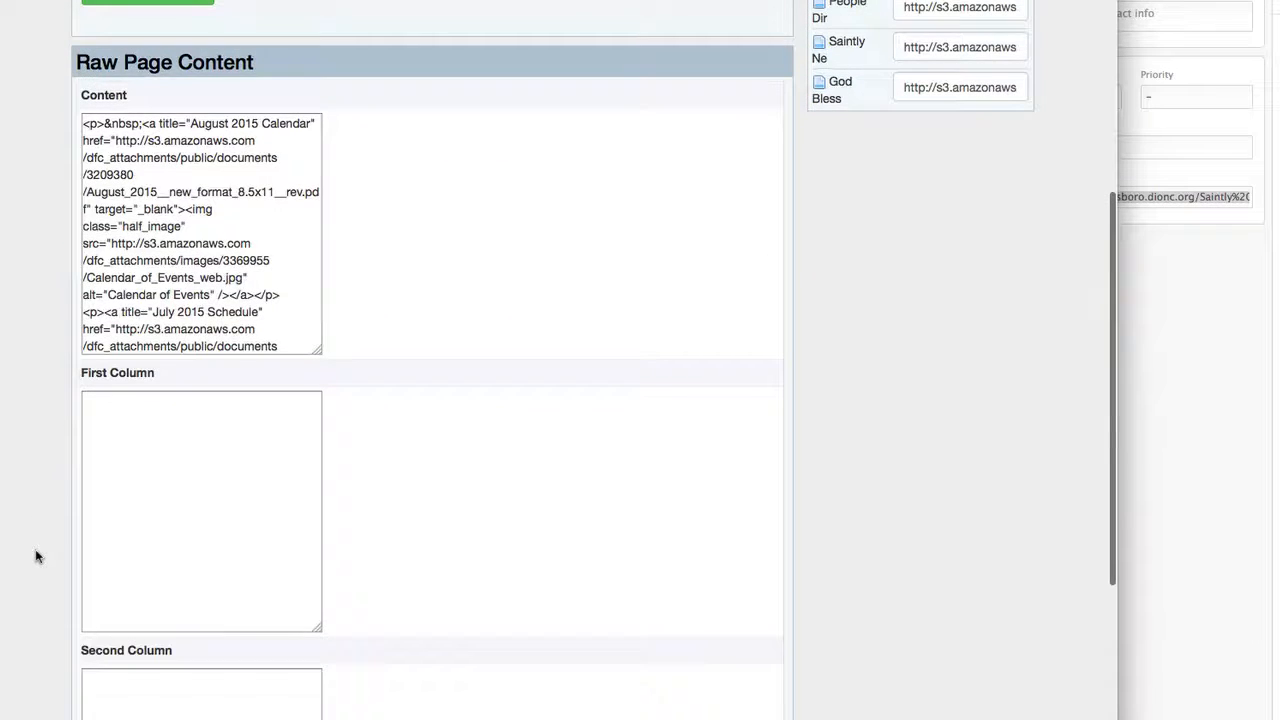
scroll(36, 557, "down", 5)
scroll(36, 557, "up", 6)
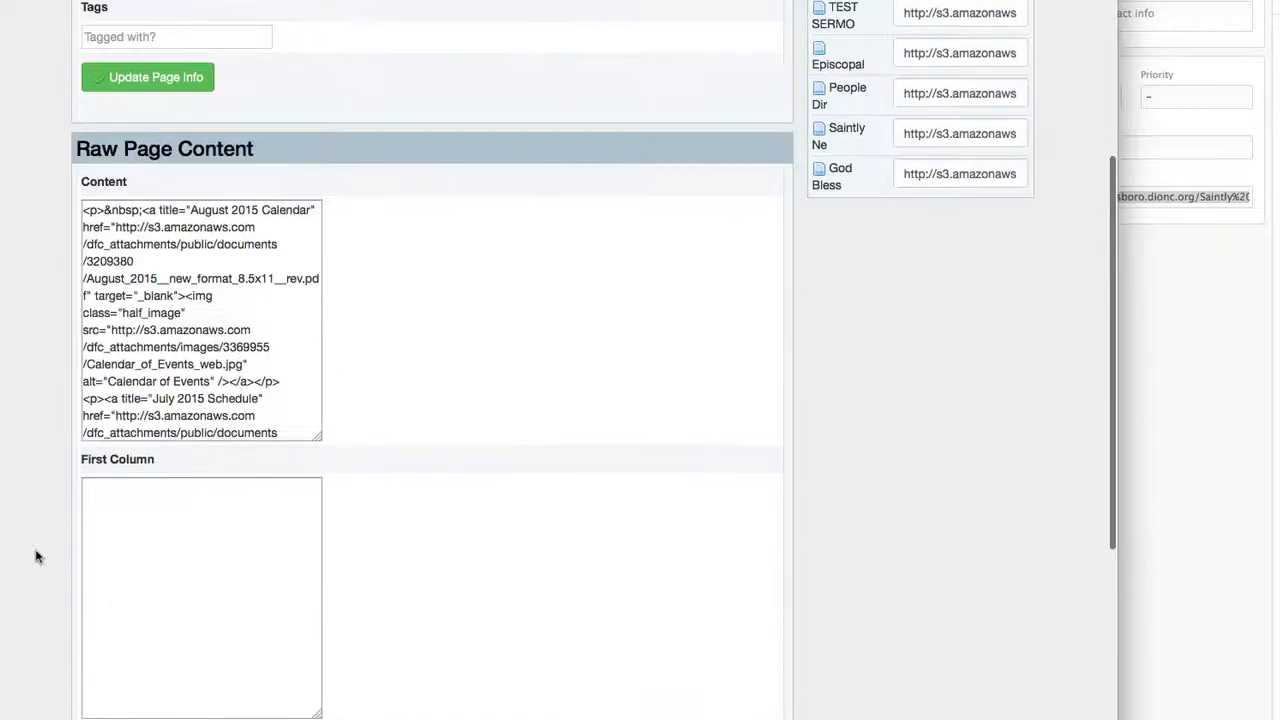
triple_click(228, 347)
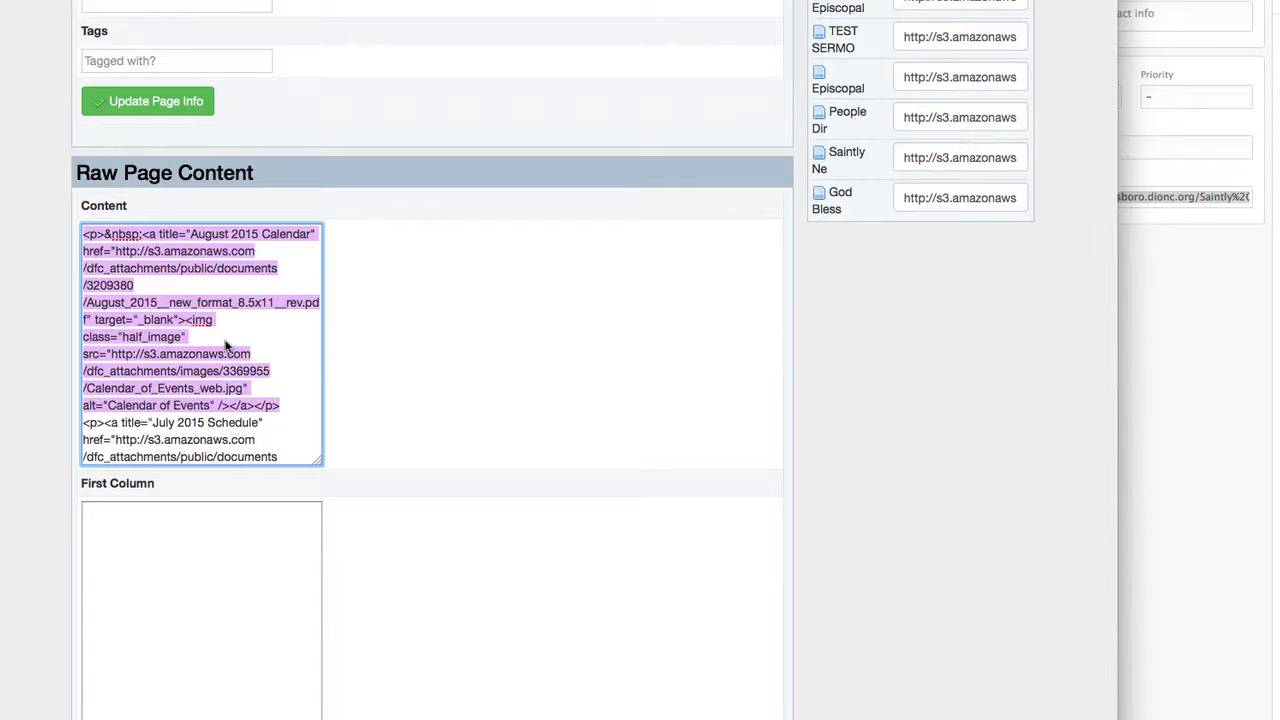
key("super+a")
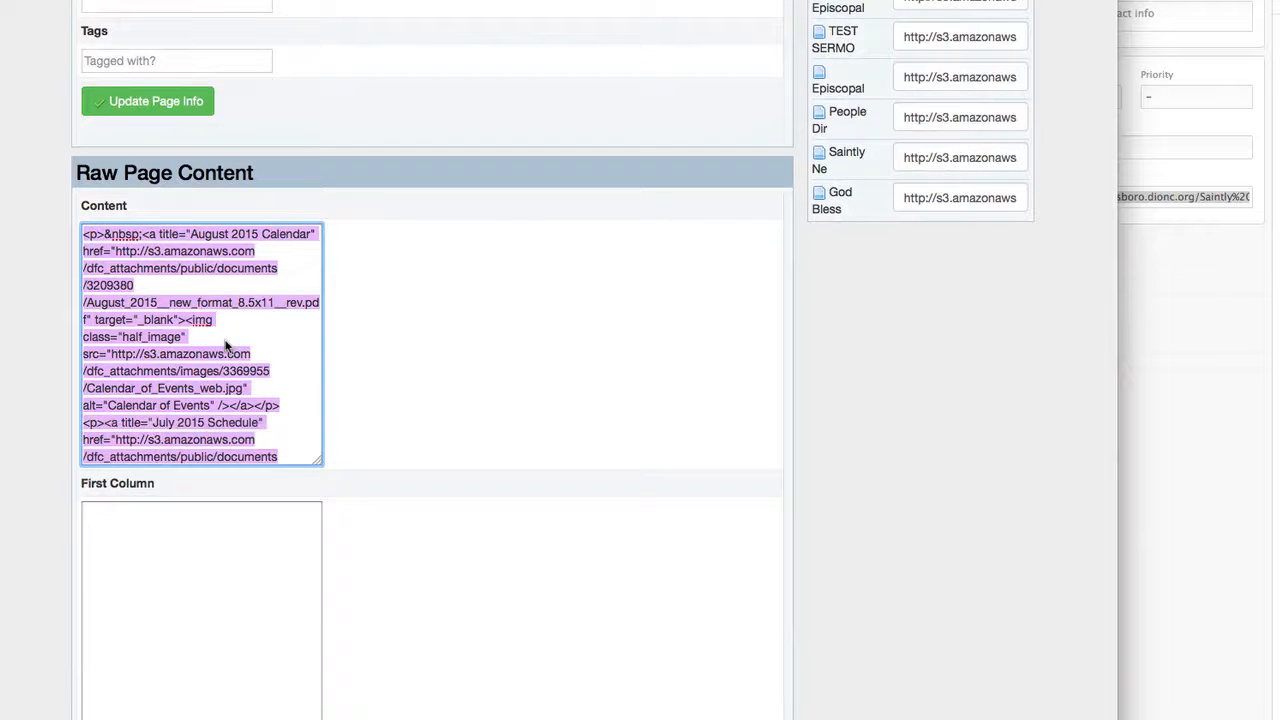
scroll(85, 221, "up", 8)
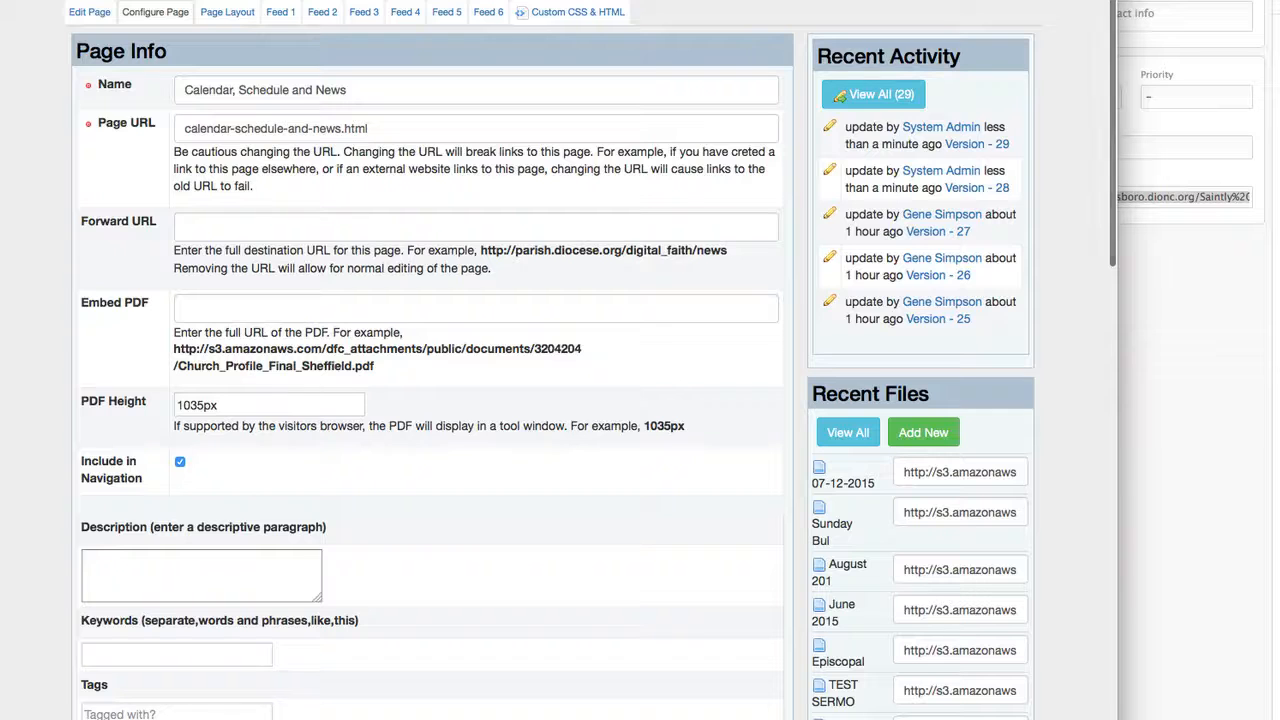
Return to page editing and paste the copied HTML into the first column's source code, applying it.
left_click(89, 11)
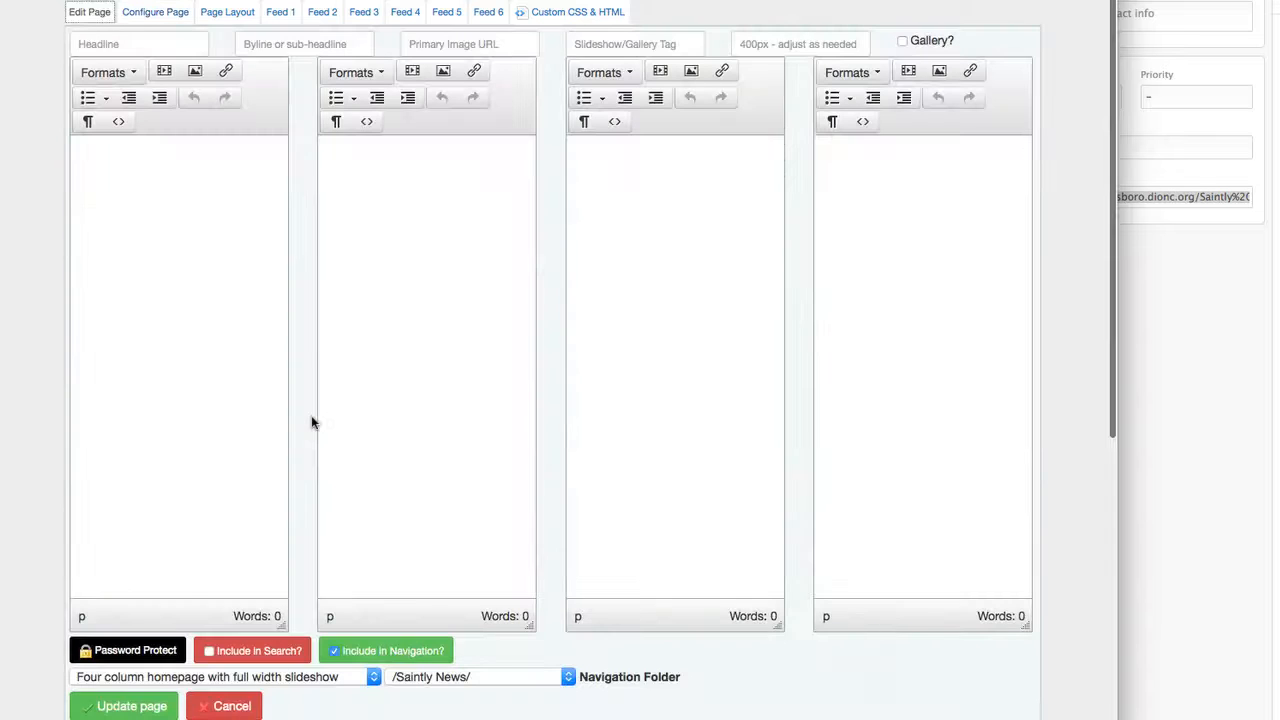
left_click(118, 120)
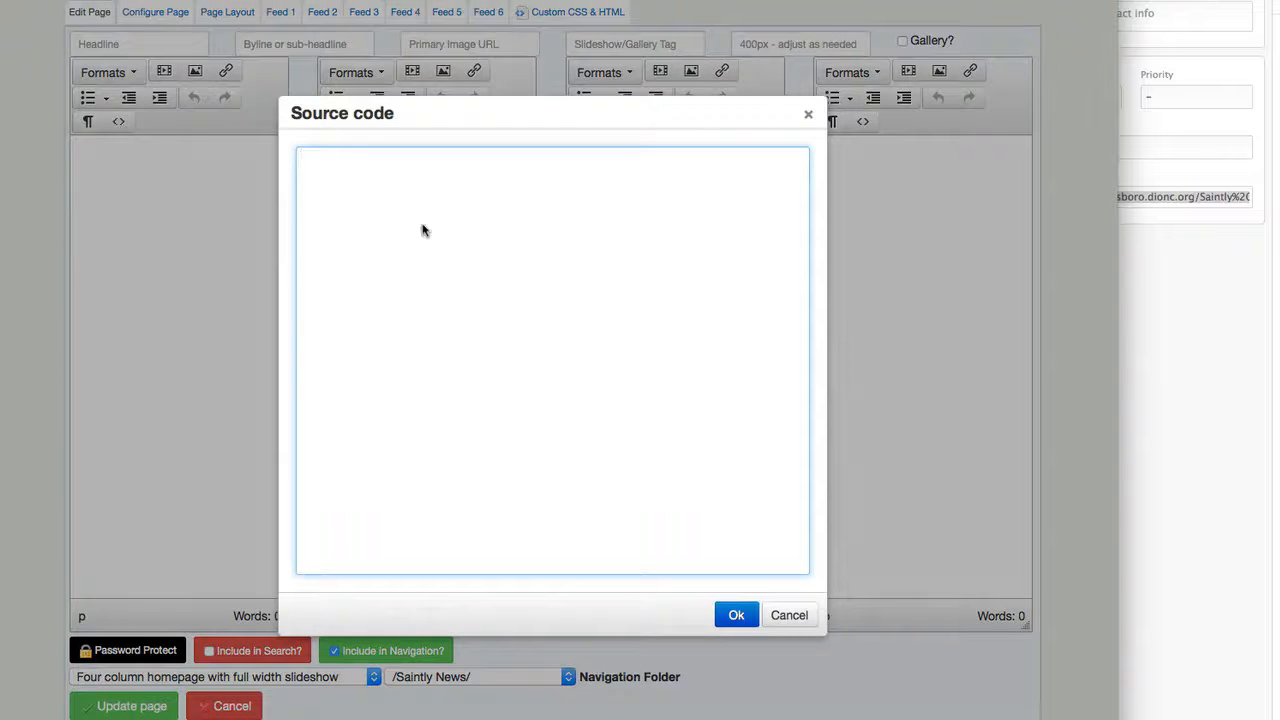
key("ctrl+v")
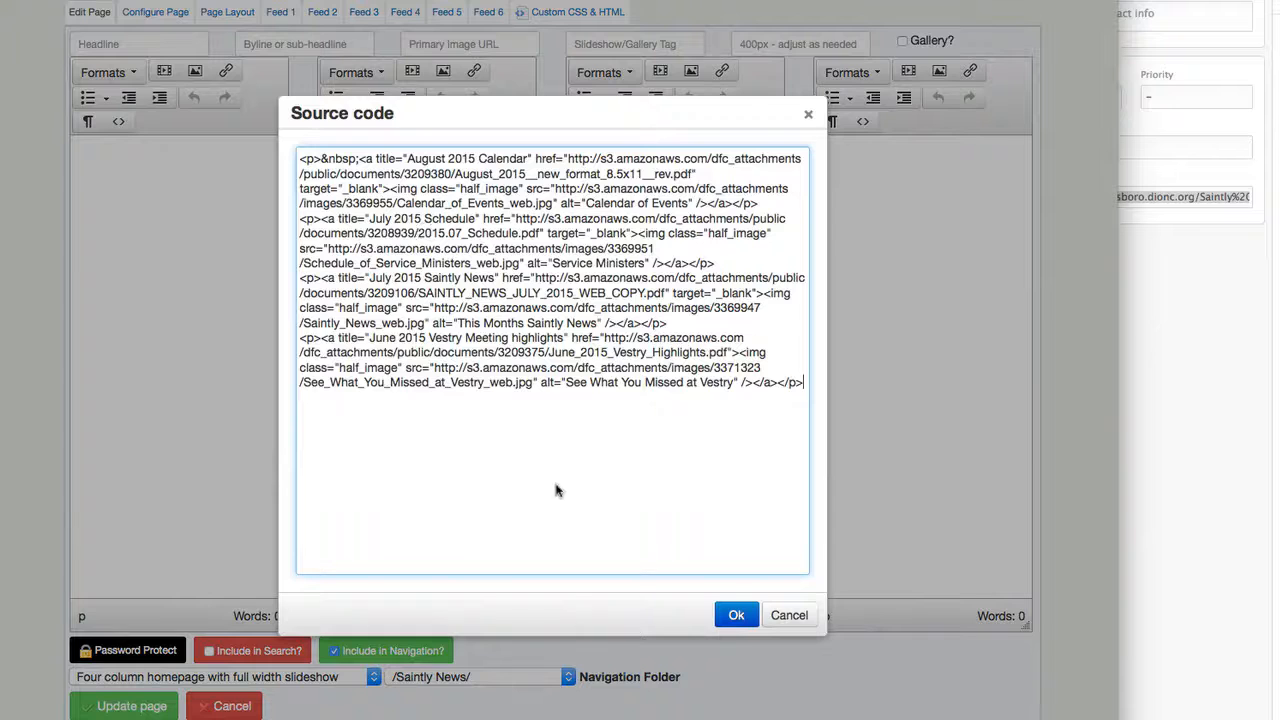
left_click(736, 615)
left_click(191, 382)
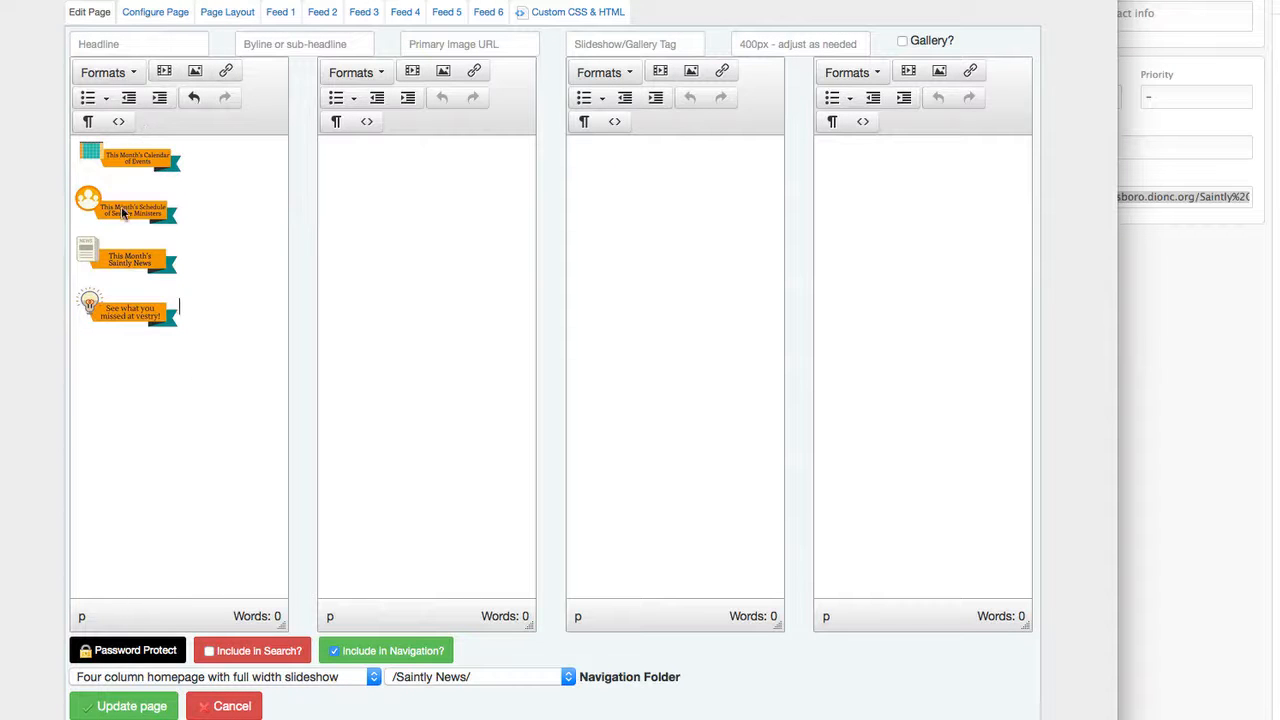
Place the Service Ministers image in the second column, Saintly News in the third and the vestry image in the fourth.
left_click_drag(122, 212, 426, 175)
left_click_drag(124, 260, 633, 161)
left_click_drag(126, 312, 891, 189)
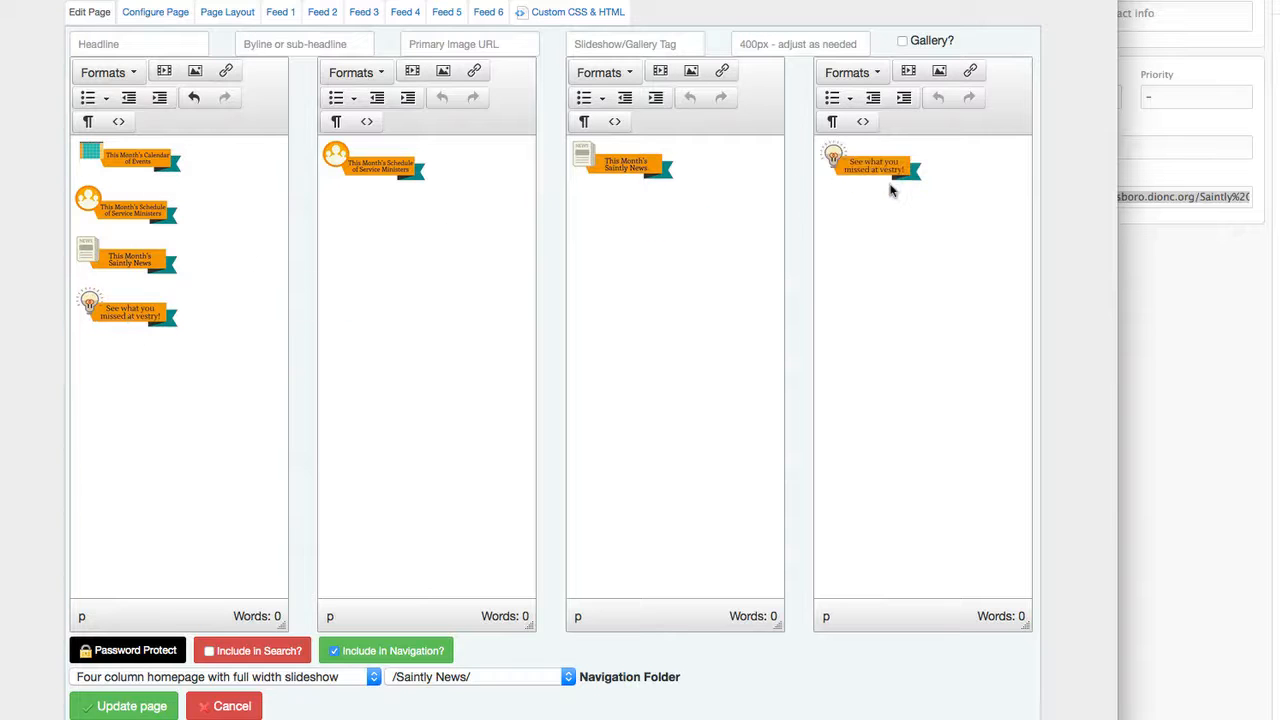
Delete the vestry, Saintly News and Service Ministers images from the first column, keeping only the Calendar of Events image.
left_click(120, 311)
key("Delete")
left_click(126, 268)
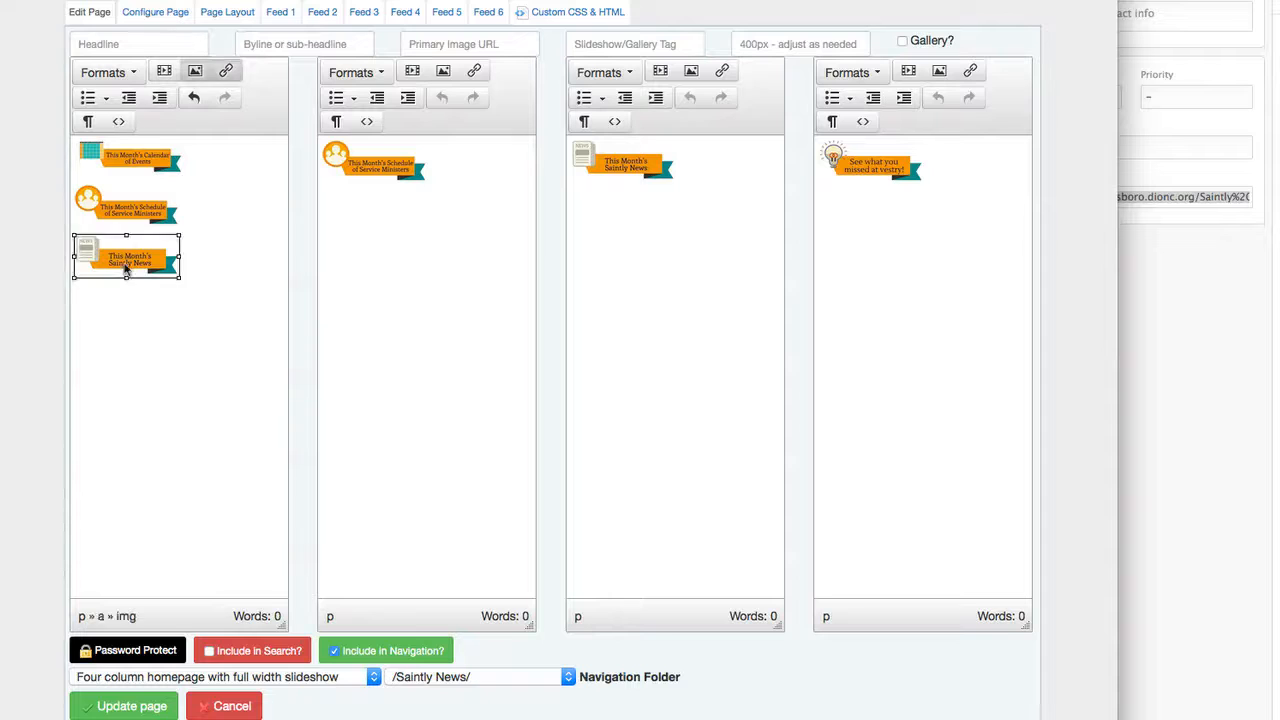
key("Delete")
left_click(131, 218)
key("Delete")
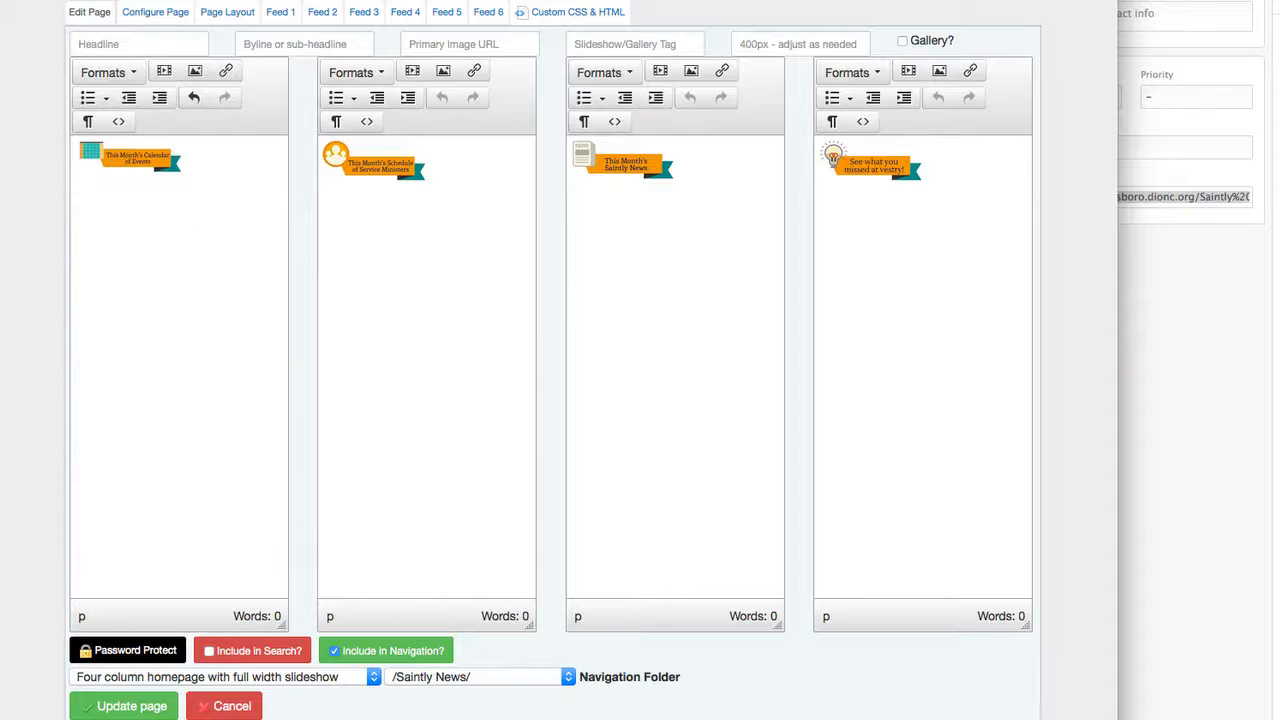
Set the image class of the Calendar of Events image in the first column to 100%.
left_click(132, 163)
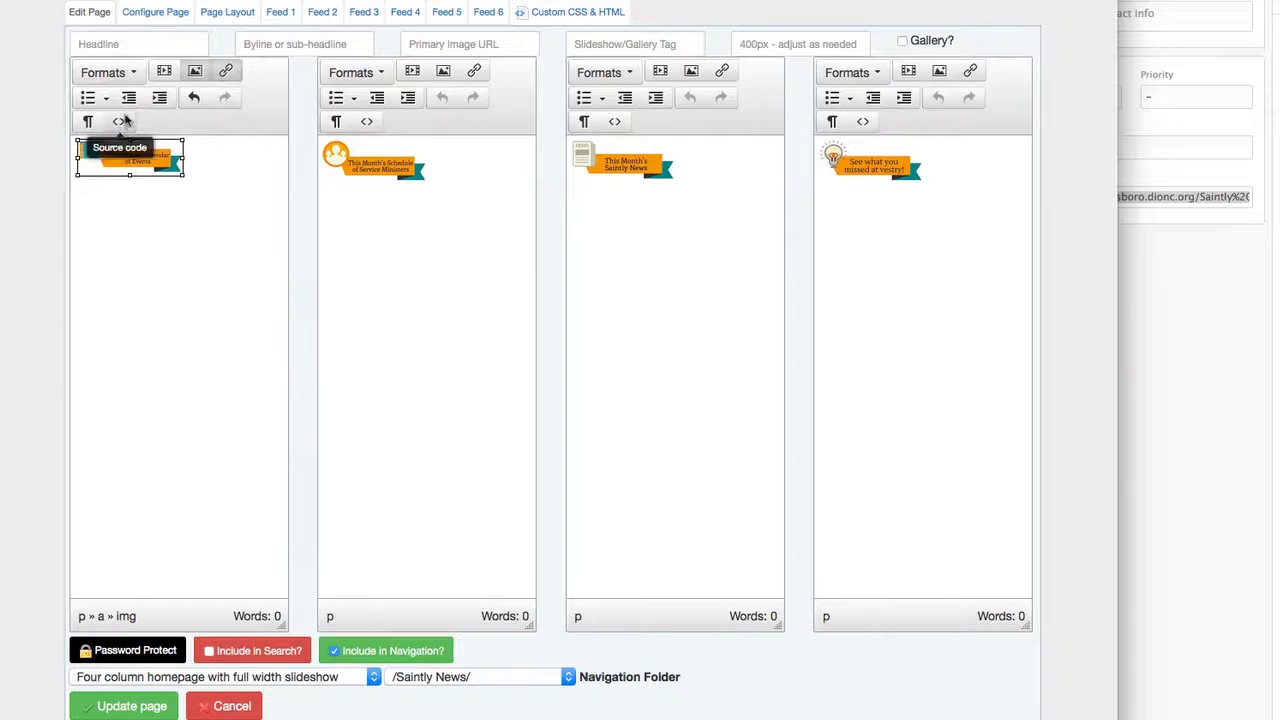
left_click(195, 72)
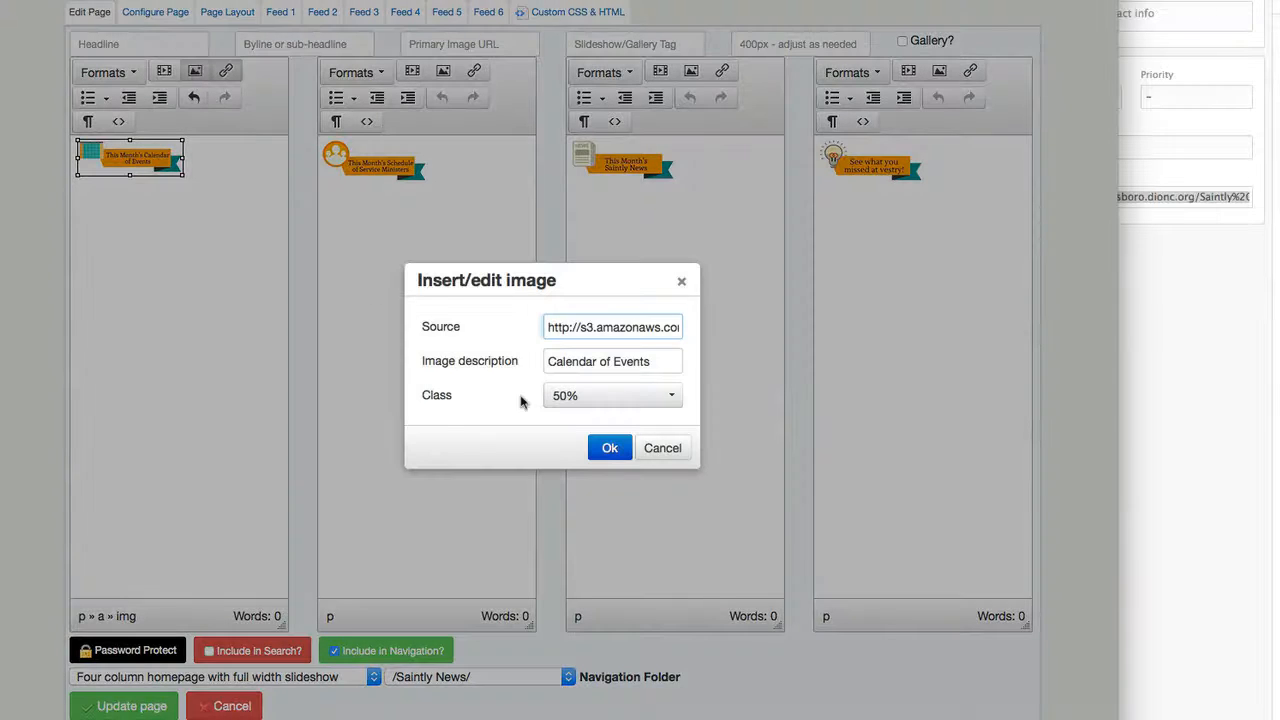
left_click(589, 396)
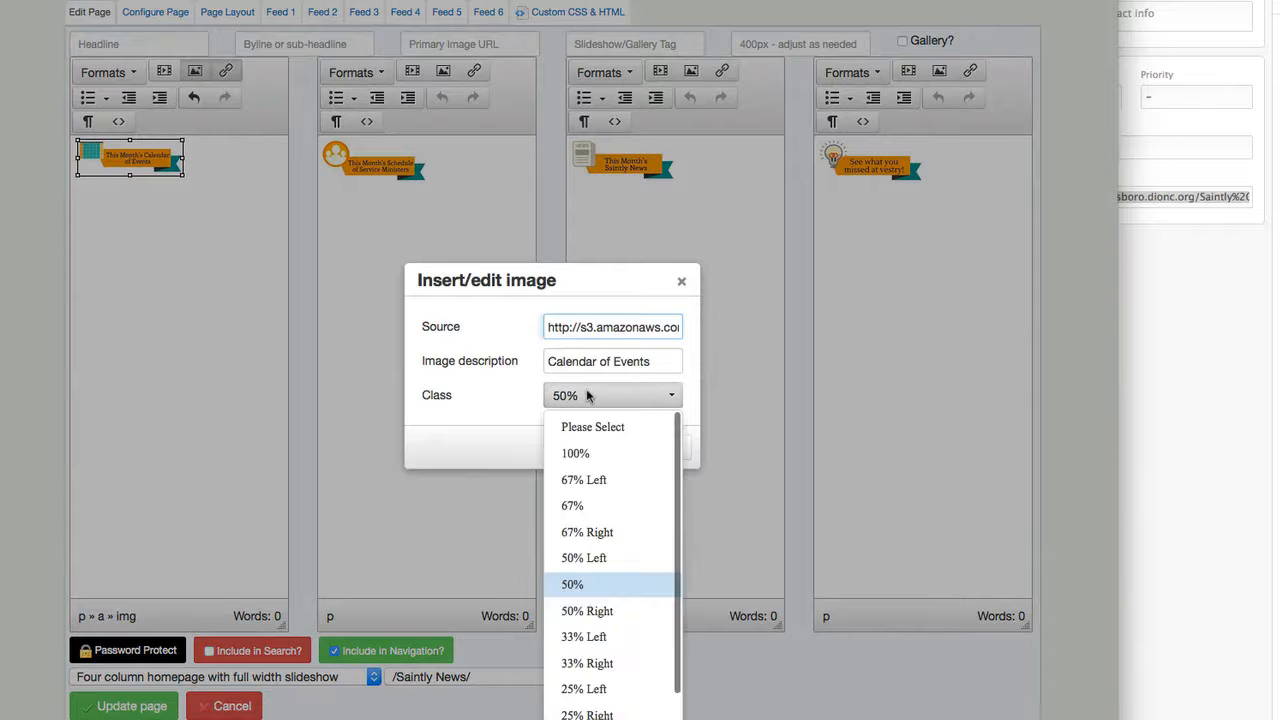
left_click(583, 456)
left_click(588, 450)
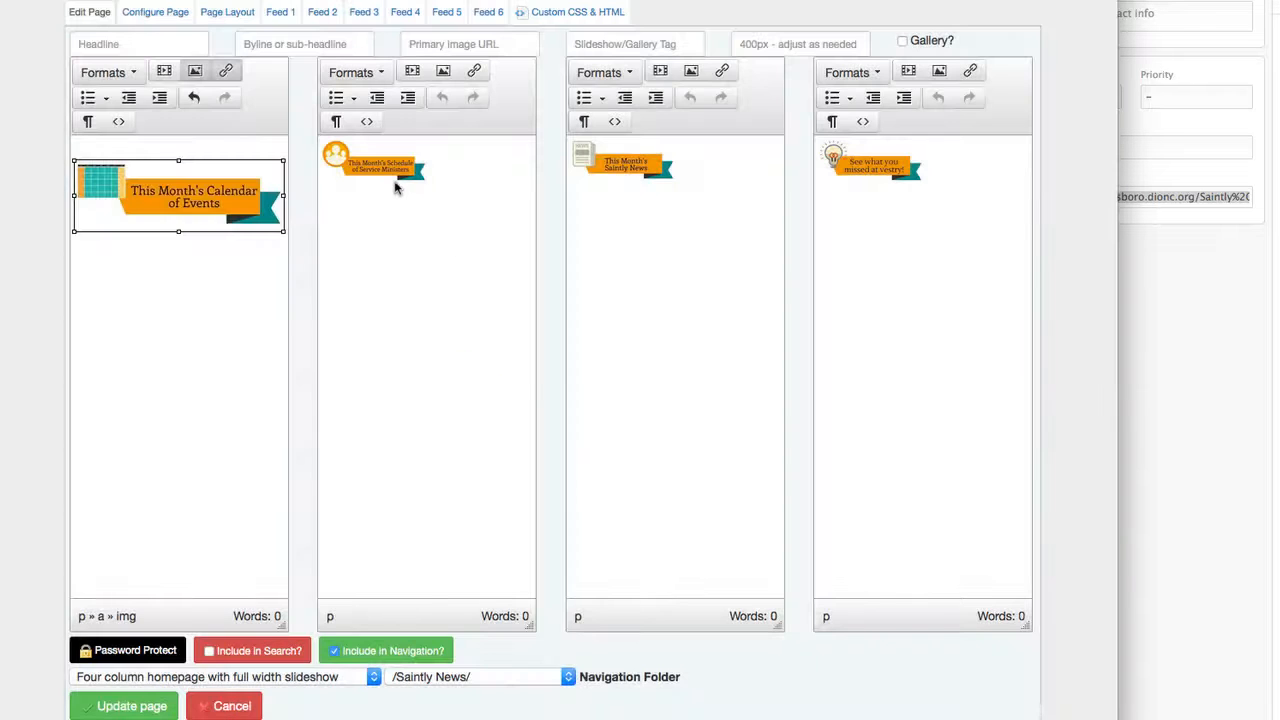
Set the image class of the Service Ministers image in the second column to 100%.
left_click(395, 187)
left_click(443, 70)
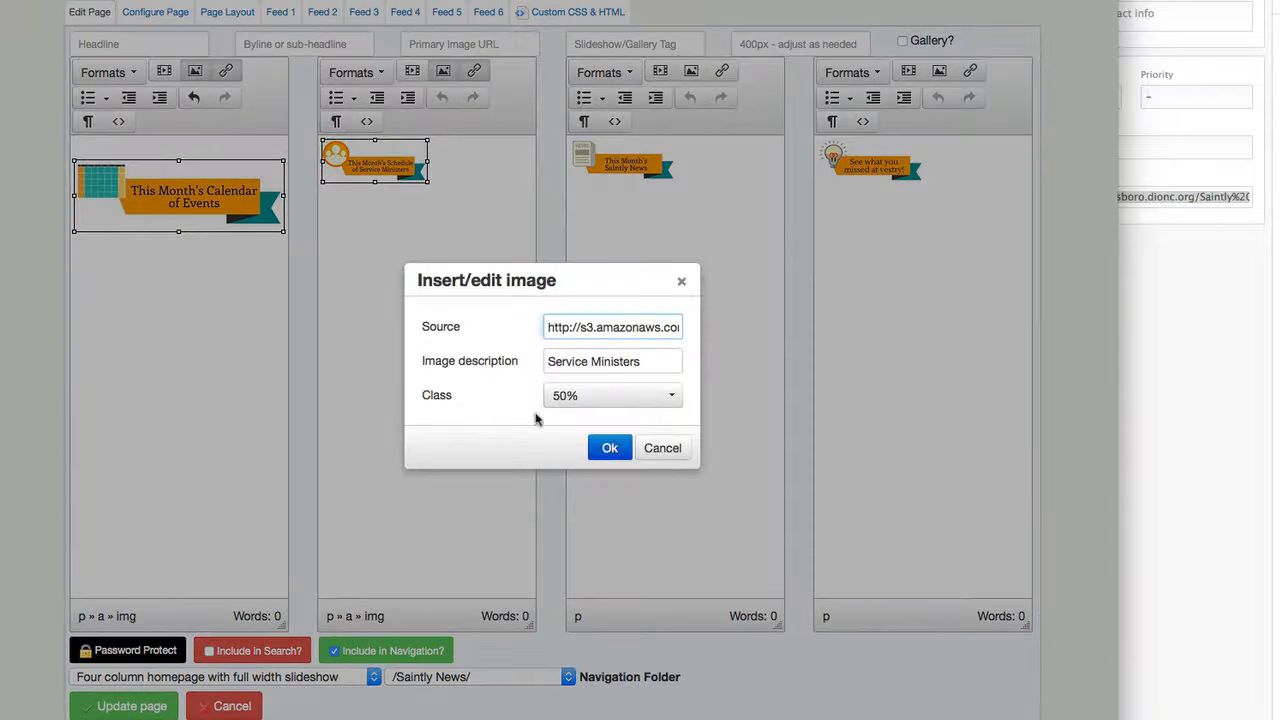
left_click(592, 397)
left_click(598, 457)
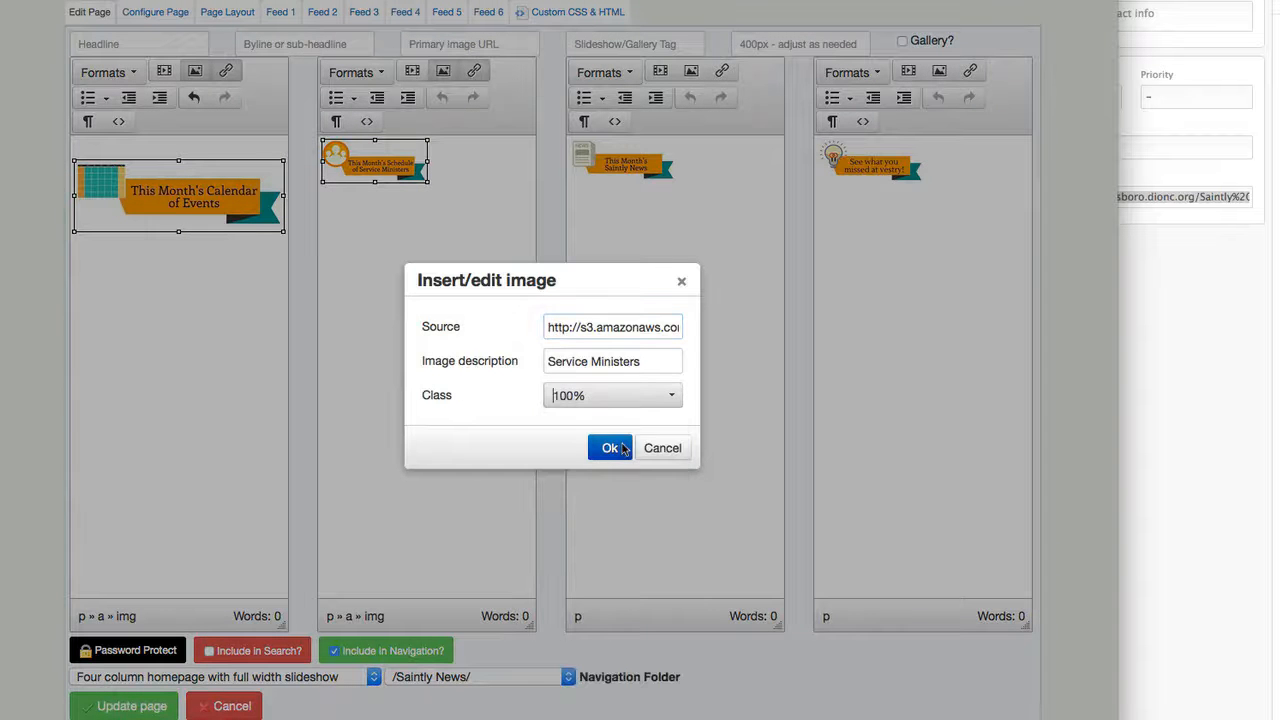
left_click(610, 448)
Set the image class of the Saintly News image in the third column to 100%.
left_click(623, 162)
left_click(691, 70)
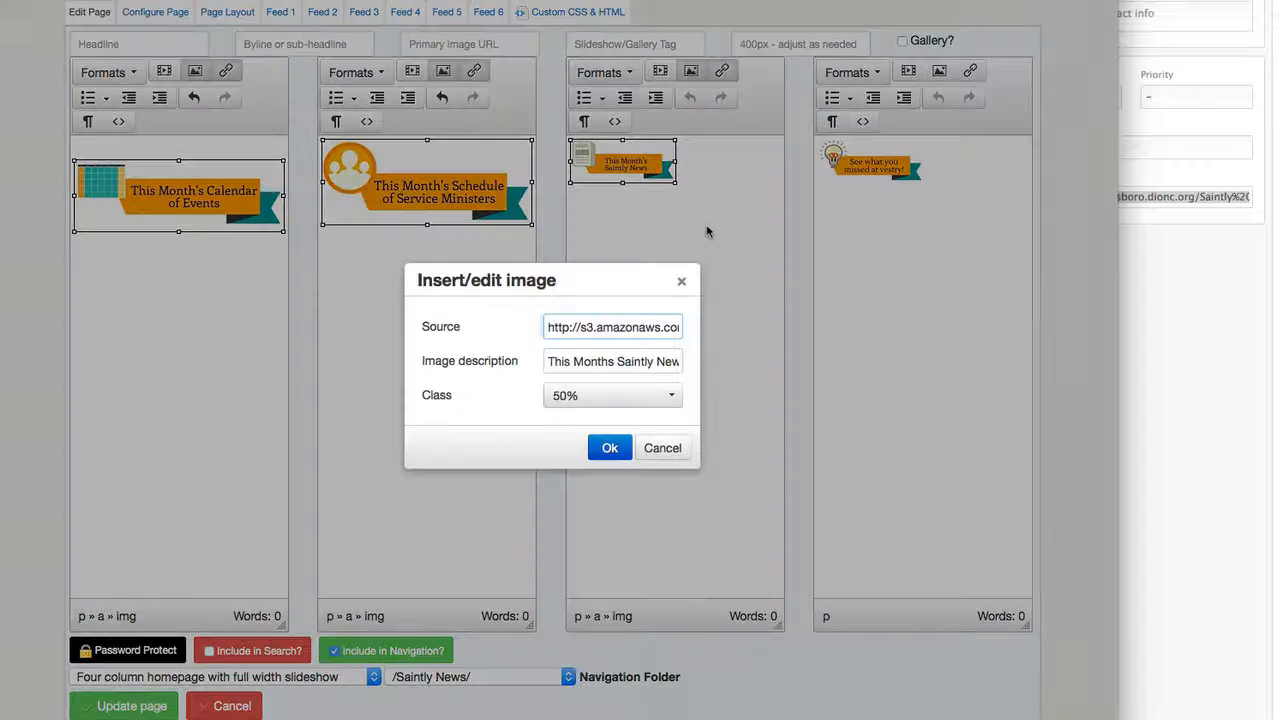
left_click(588, 397)
left_click(630, 451)
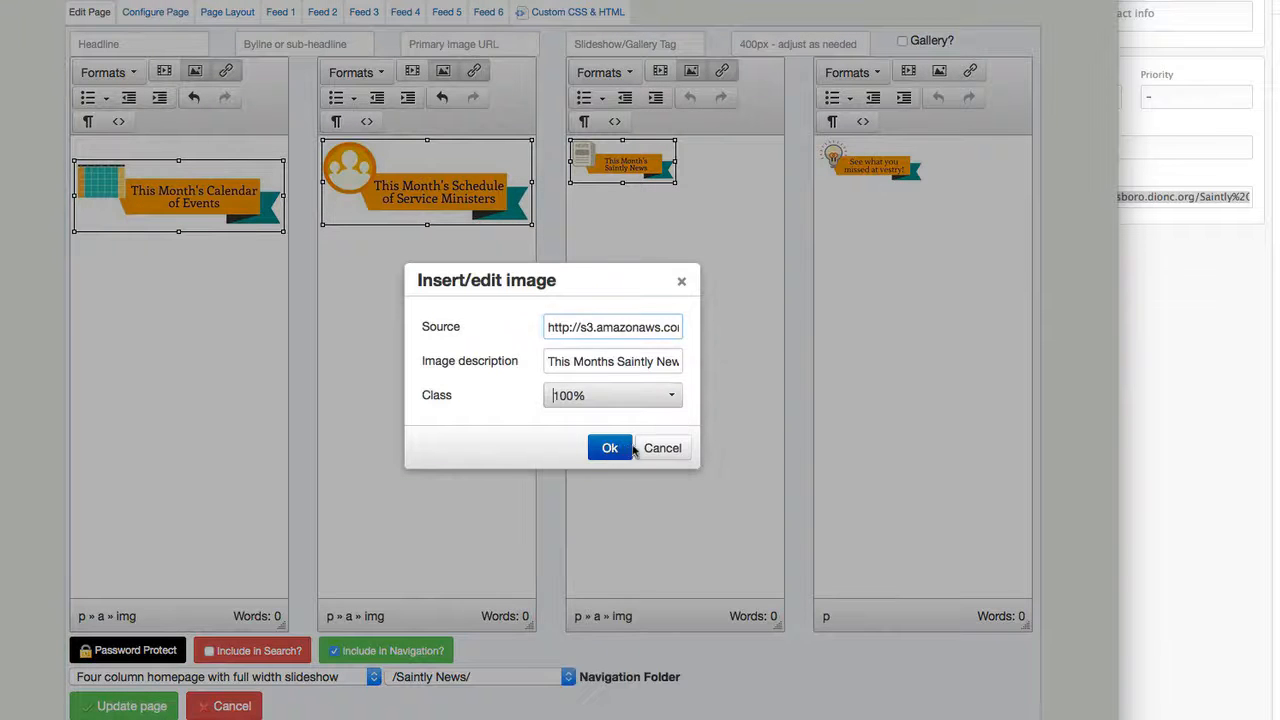
left_click(612, 448)
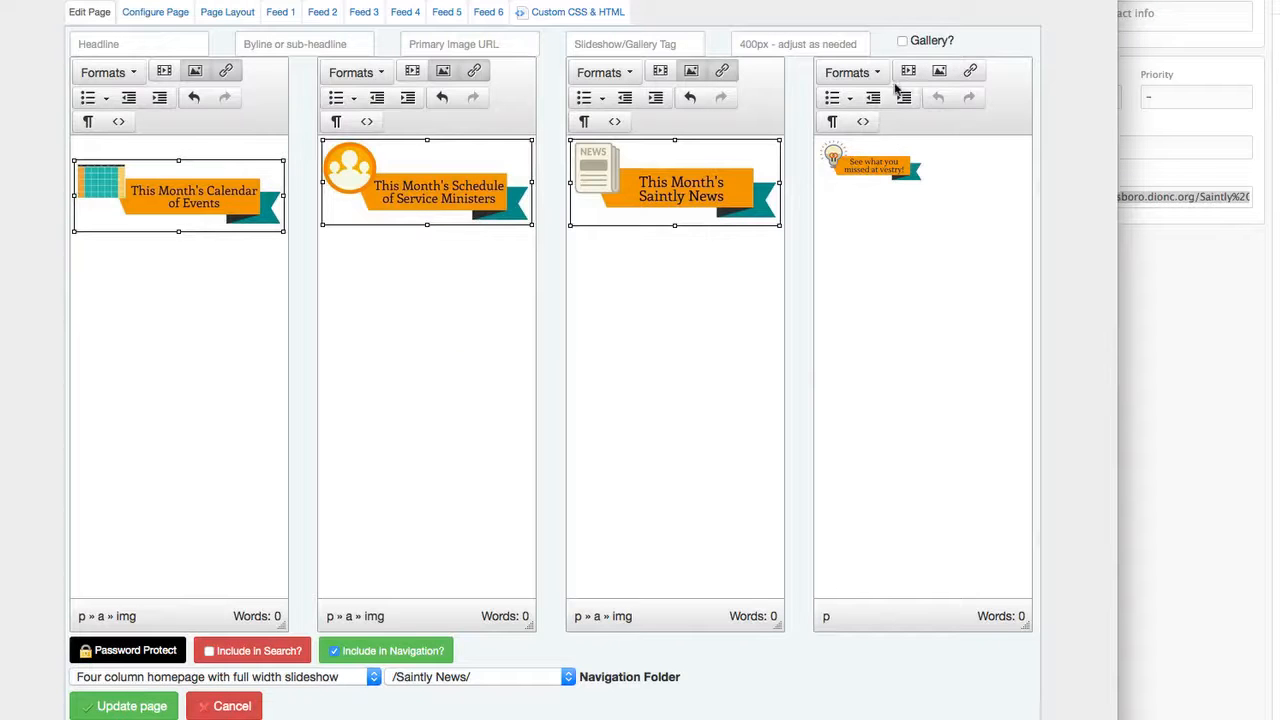
Set the image class of the vestry image in the fourth column to 100% and deselect the images in all columns.
left_click(865, 163)
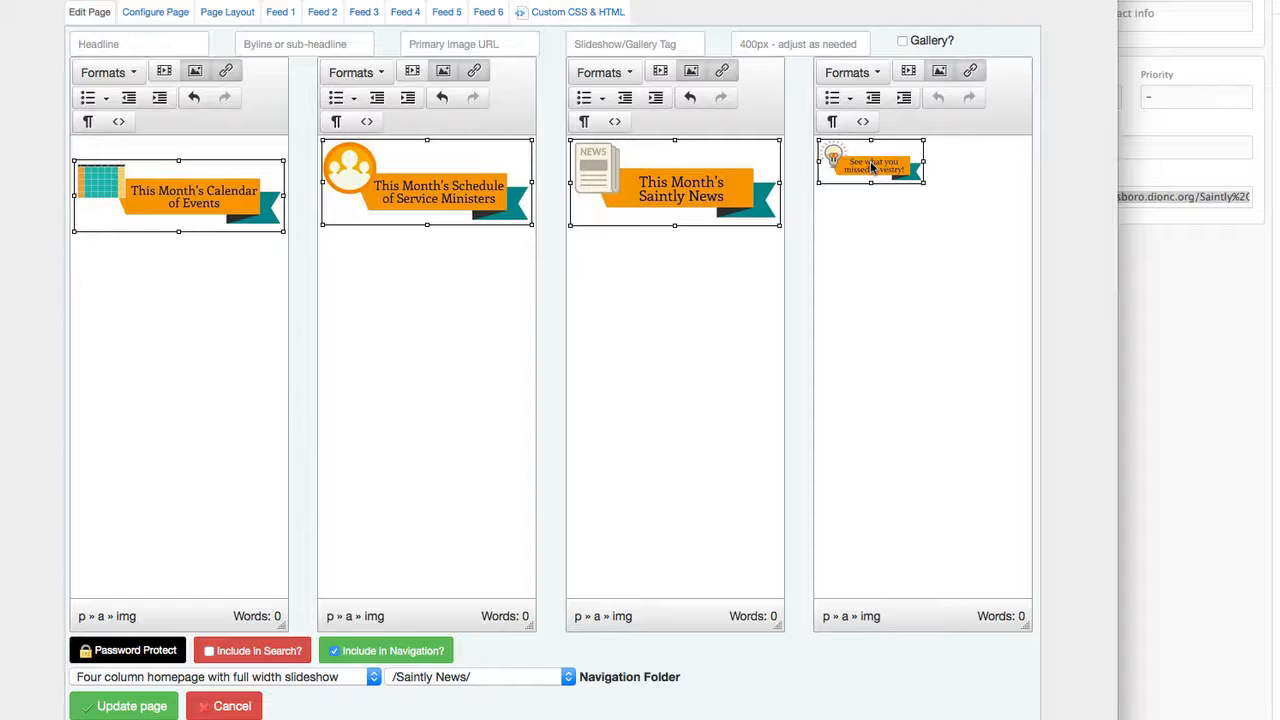
left_click(938, 72)
left_click(576, 400)
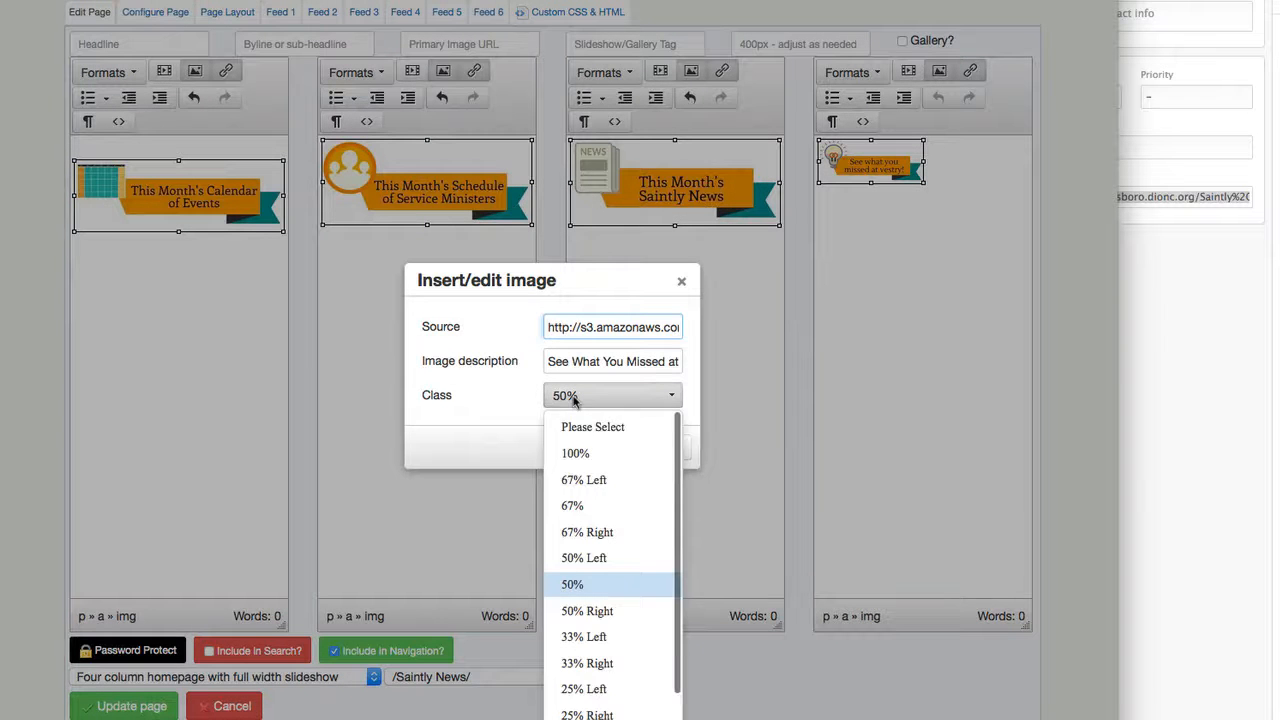
left_click(576, 453)
left_click(606, 446)
left_click(203, 295)
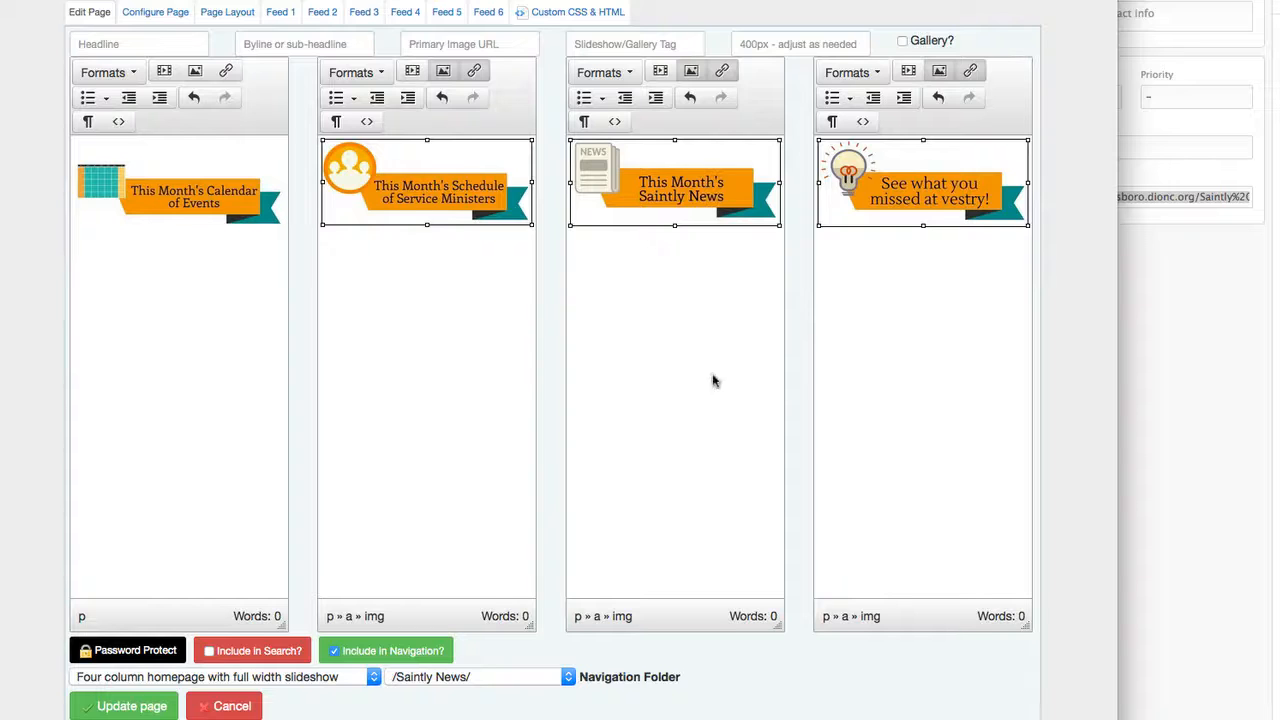
left_click(492, 371)
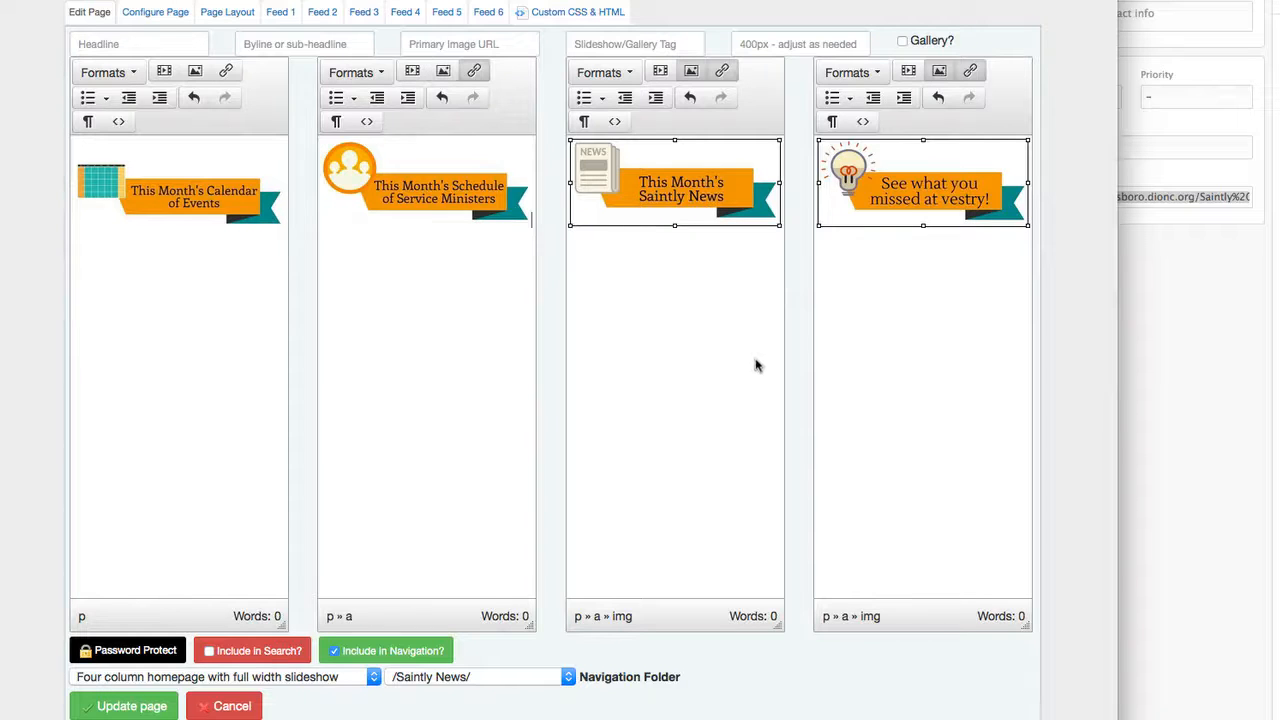
left_click(755, 359)
left_click(942, 361)
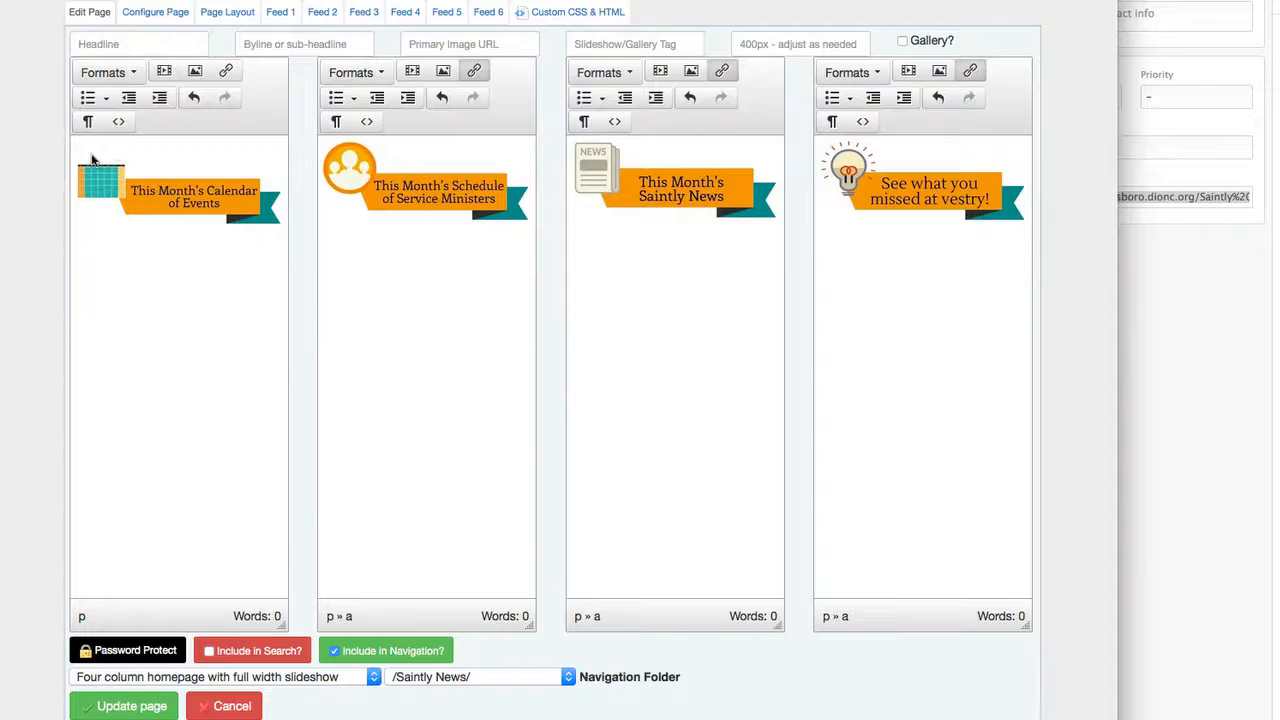
Remove the opening paragraph tag with its non-breaking space, the stray closing tag and the empty paragraphs from the first column's HTML source.
left_click(119, 121)
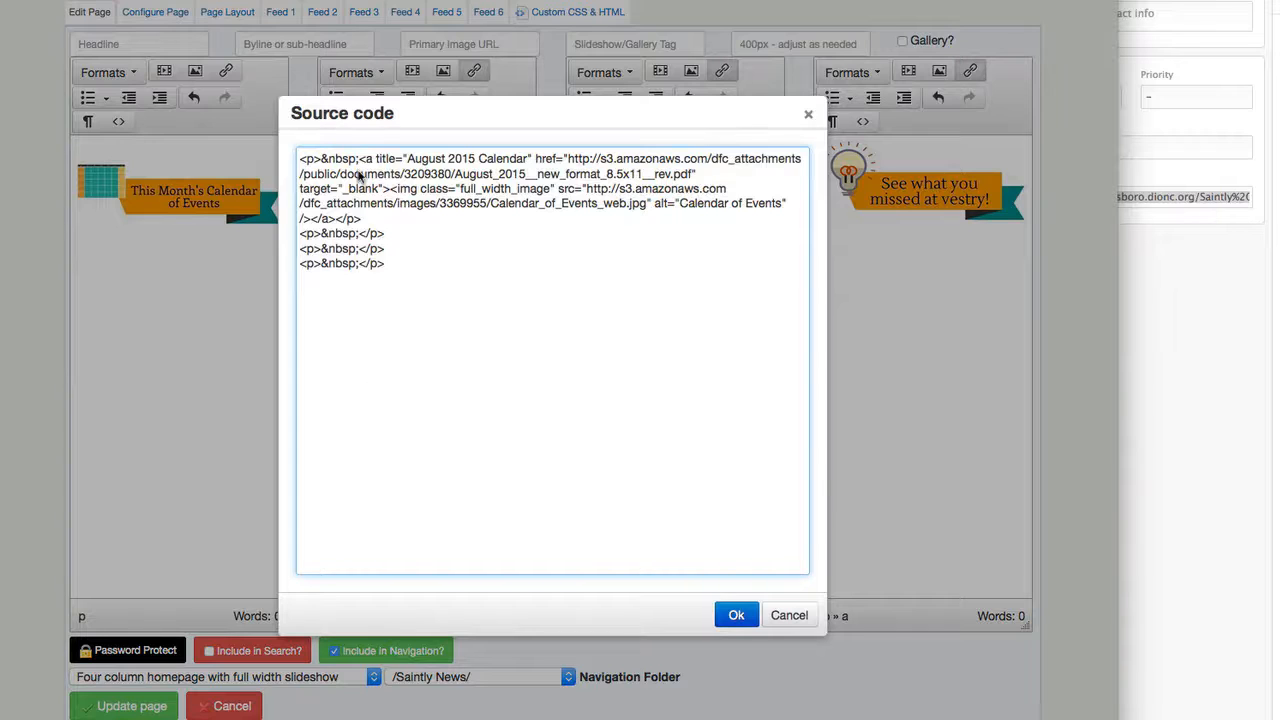
left_click_drag(361, 160, 263, 152)
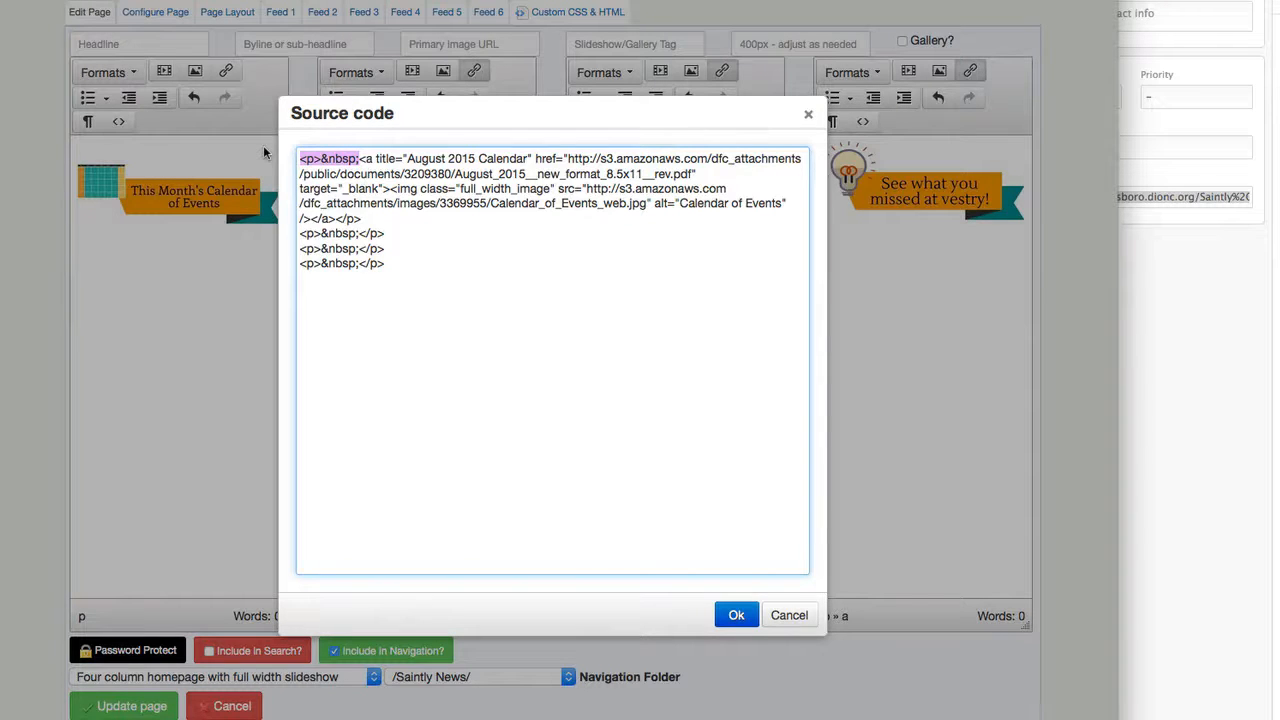
key("BackSpace")
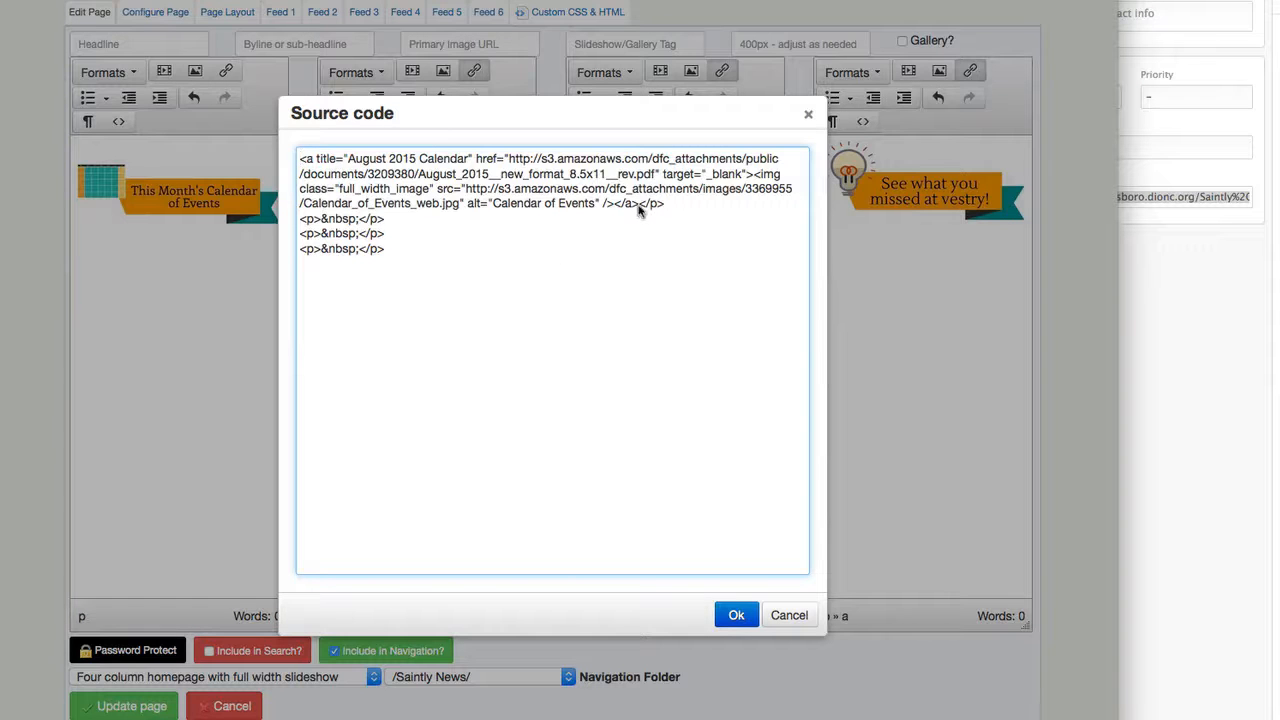
left_click_drag(640, 205, 654, 586)
key("BackSpace")
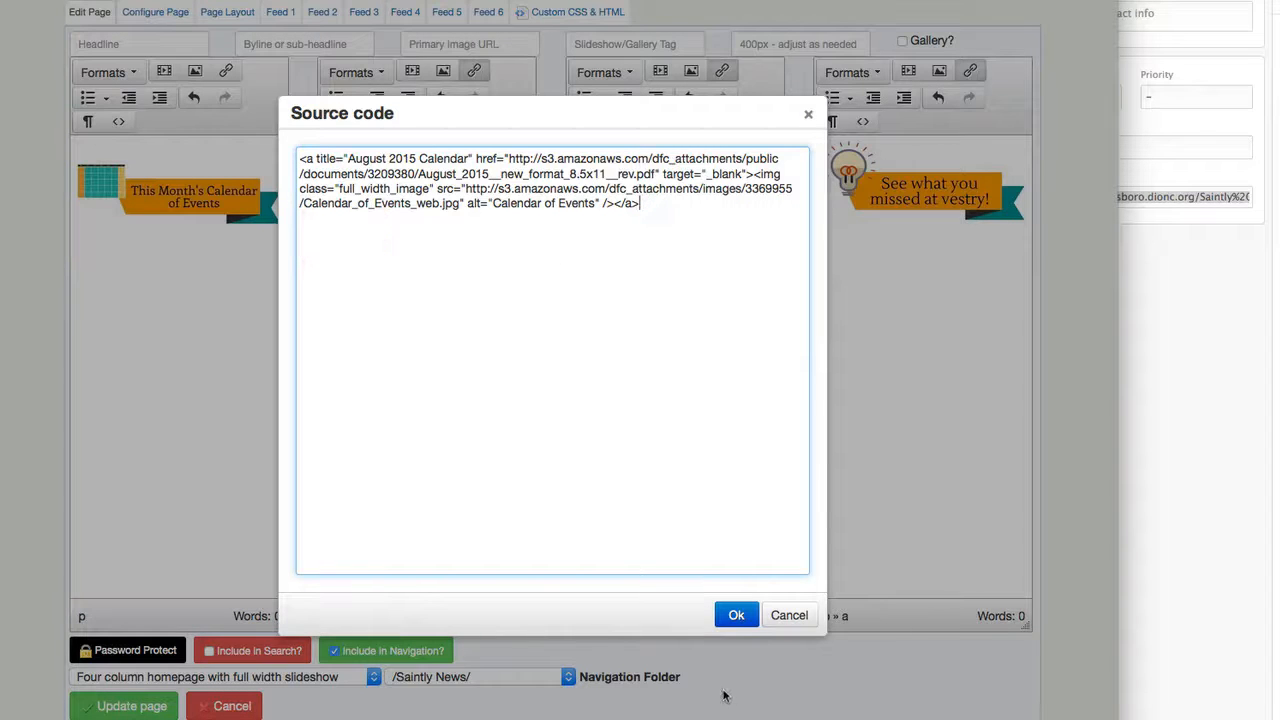
left_click(737, 615)
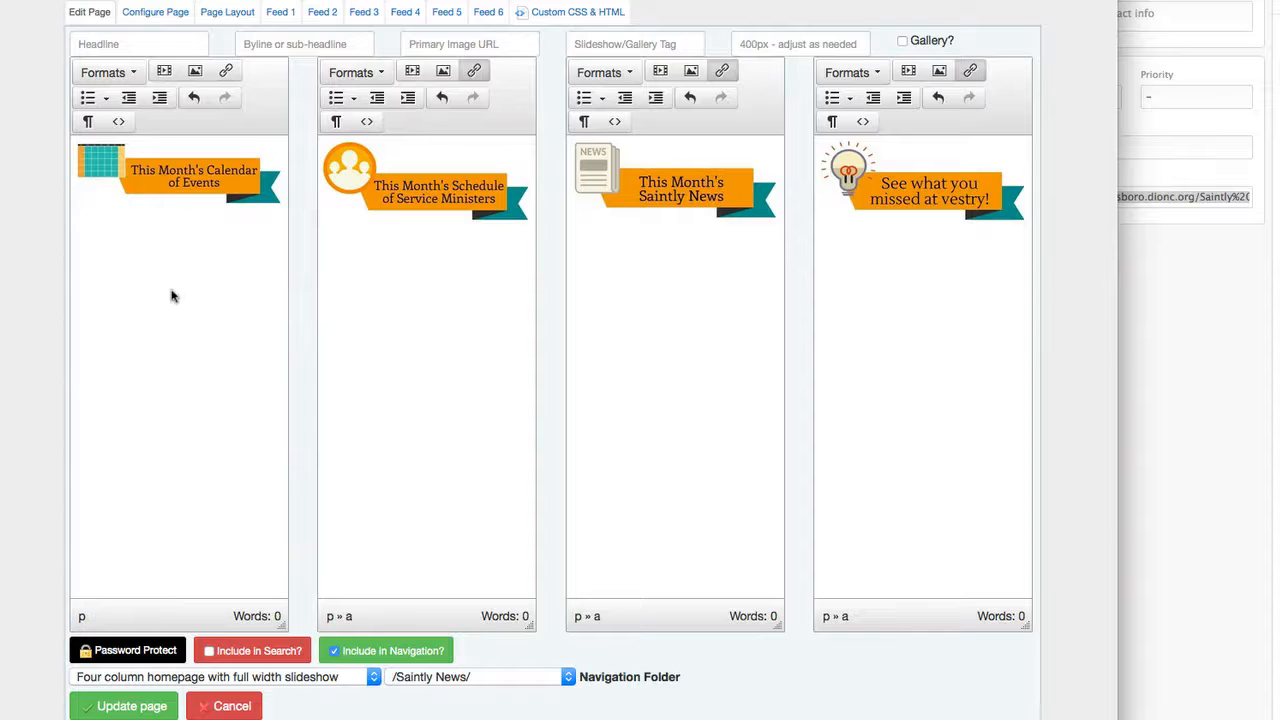
Check the HTML source of the second and first columns without editing it, and update the page.
left_click(366, 121)
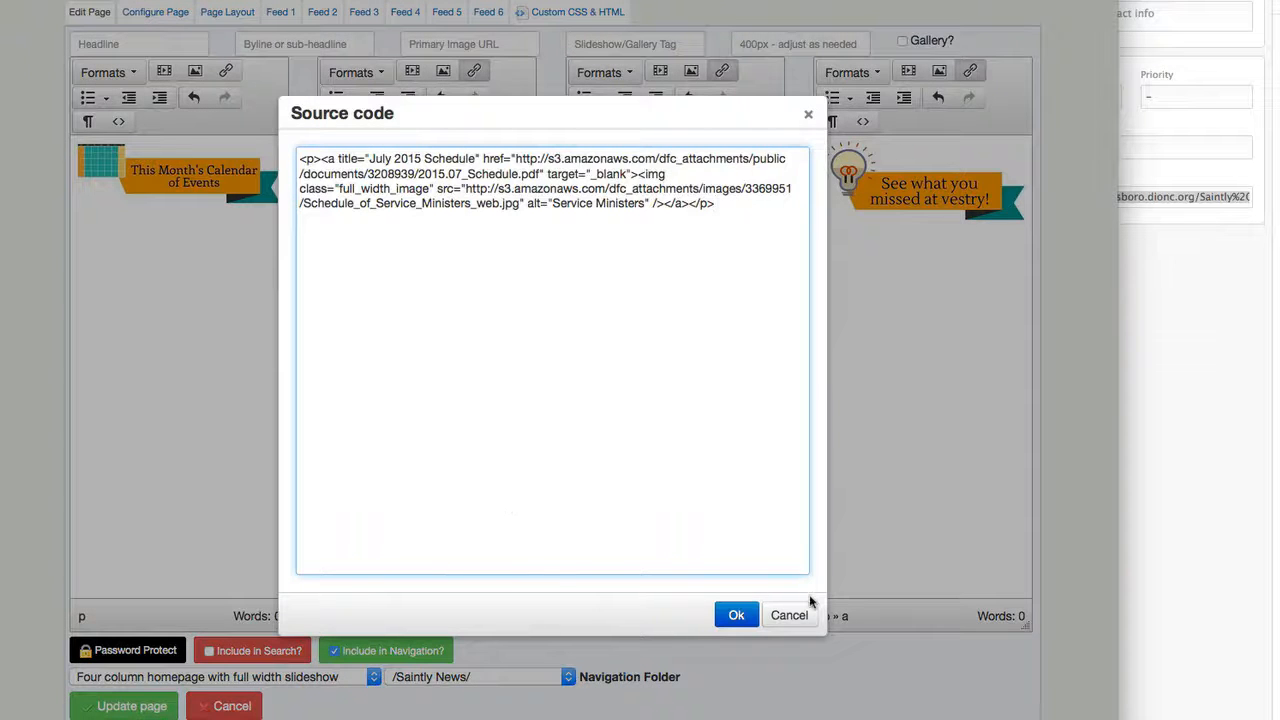
left_click(789, 615)
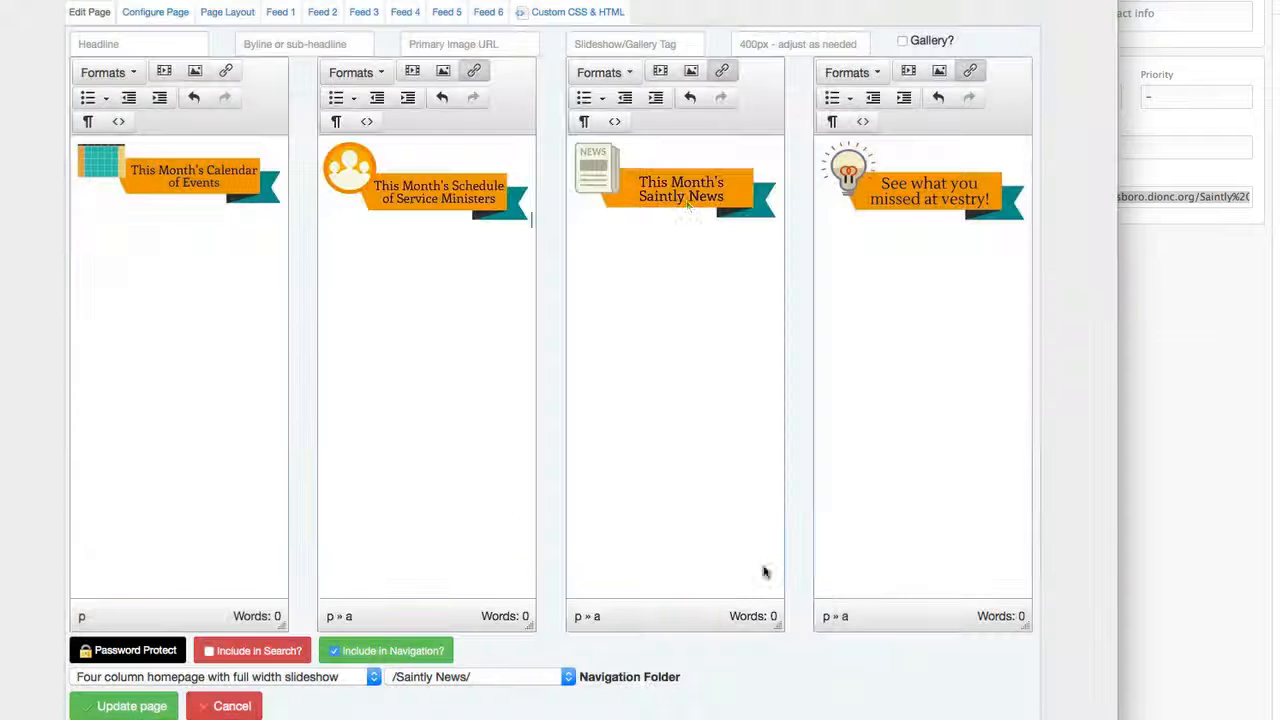
left_click(174, 339)
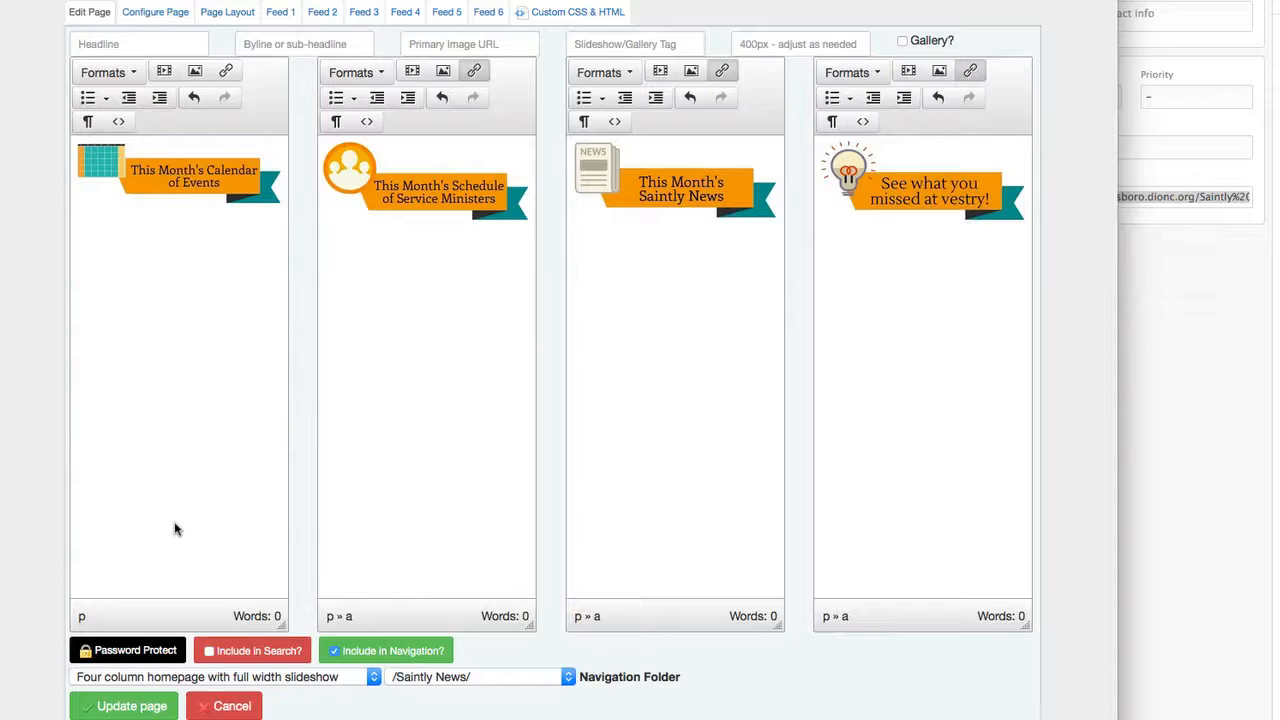
left_click(119, 121)
left_click(802, 615)
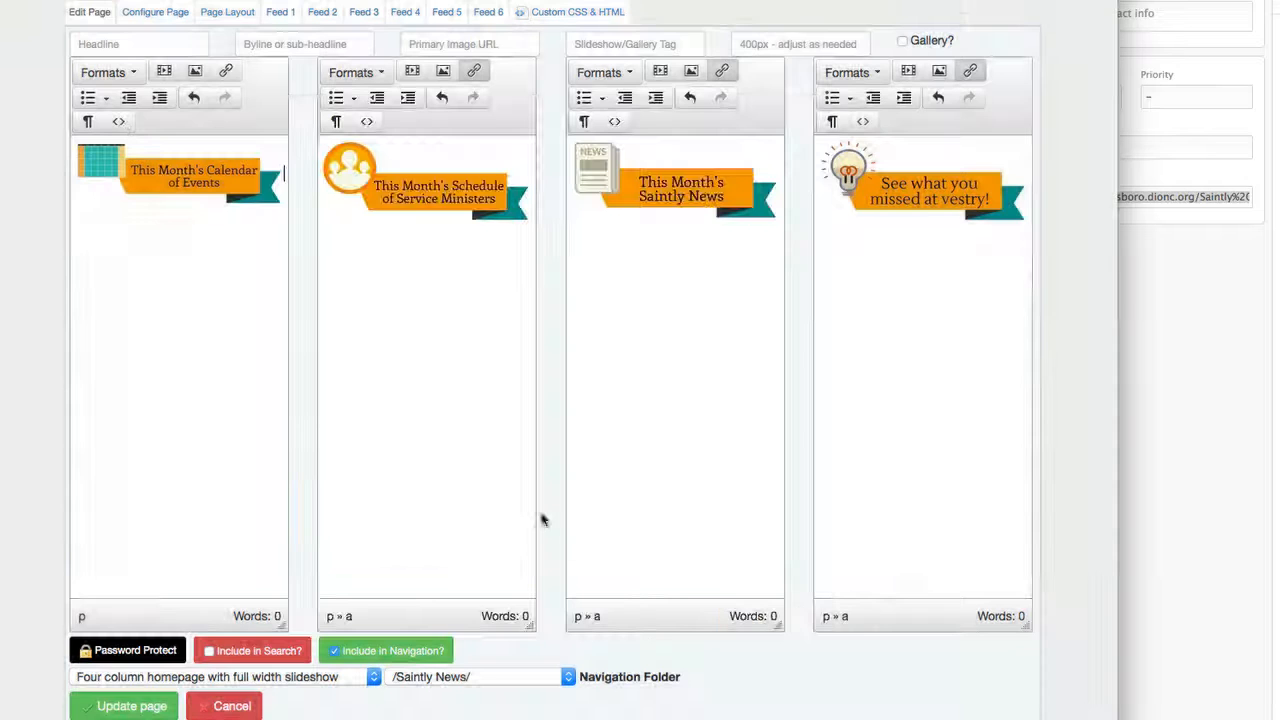
left_click(127, 708)
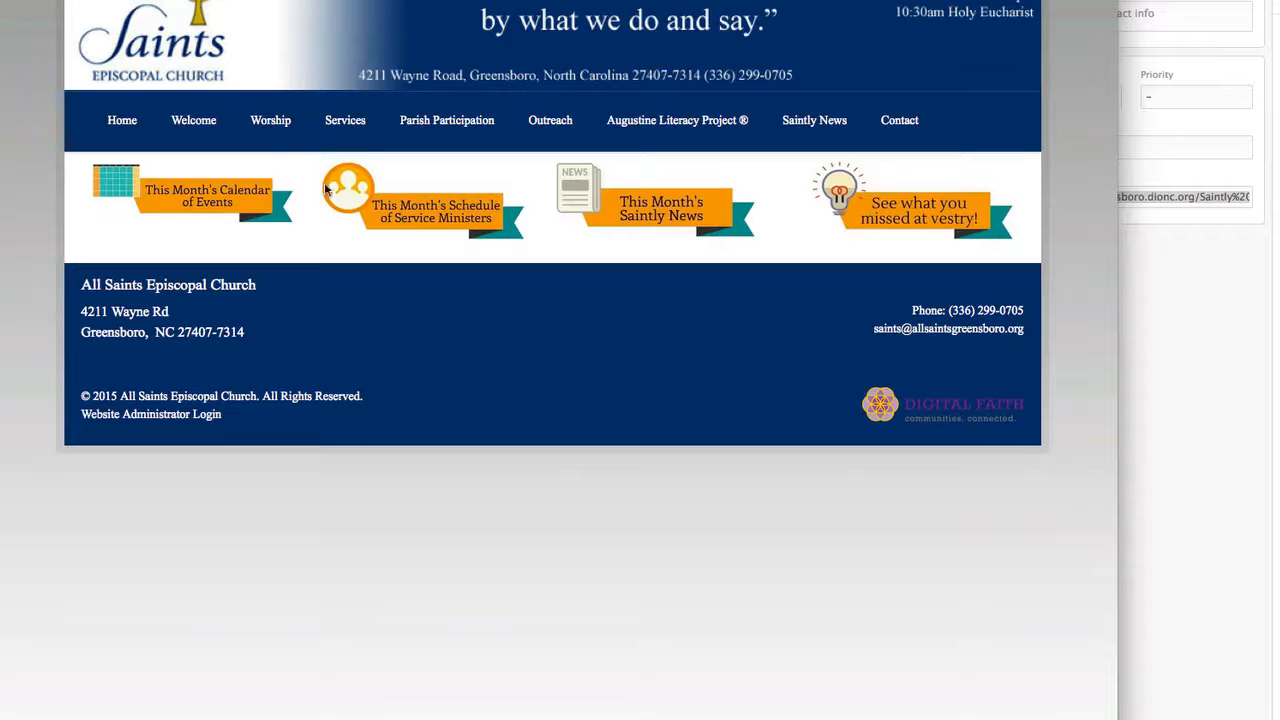
Return to the page editor and look through the available page layouts without changing the selection.
key("ctrl+Tab")
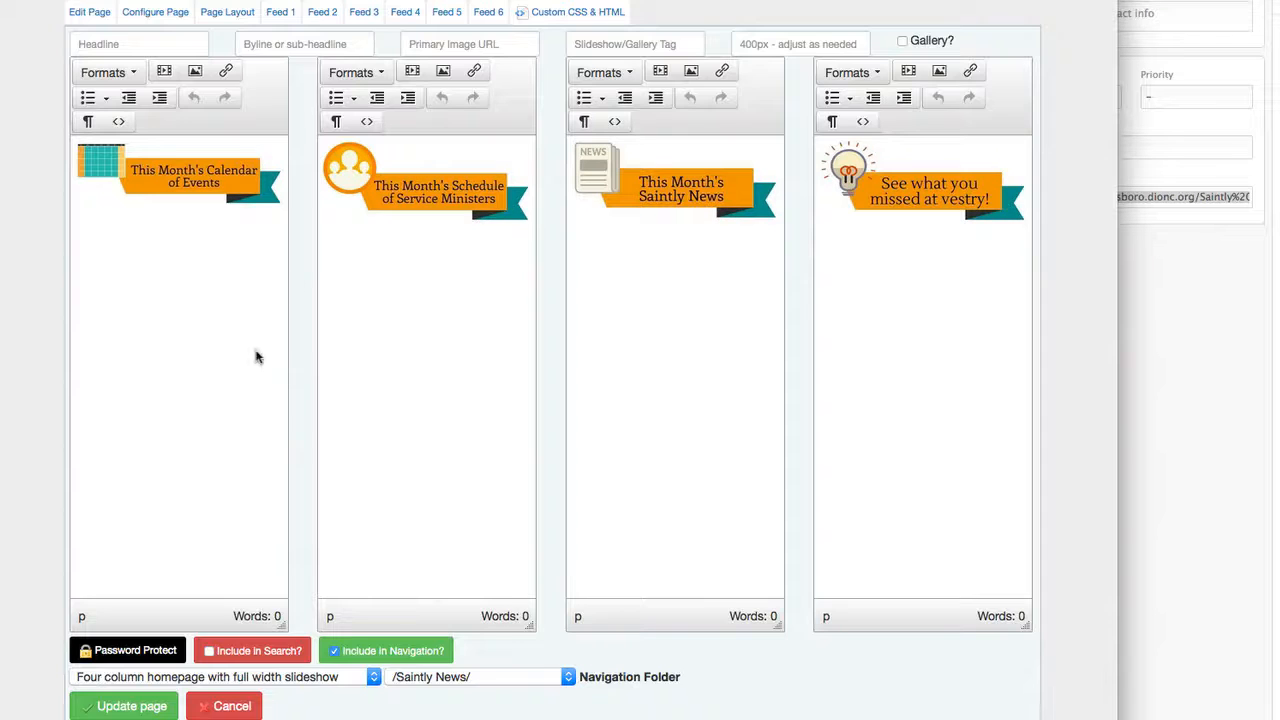
scroll(16, 676, "down", 3)
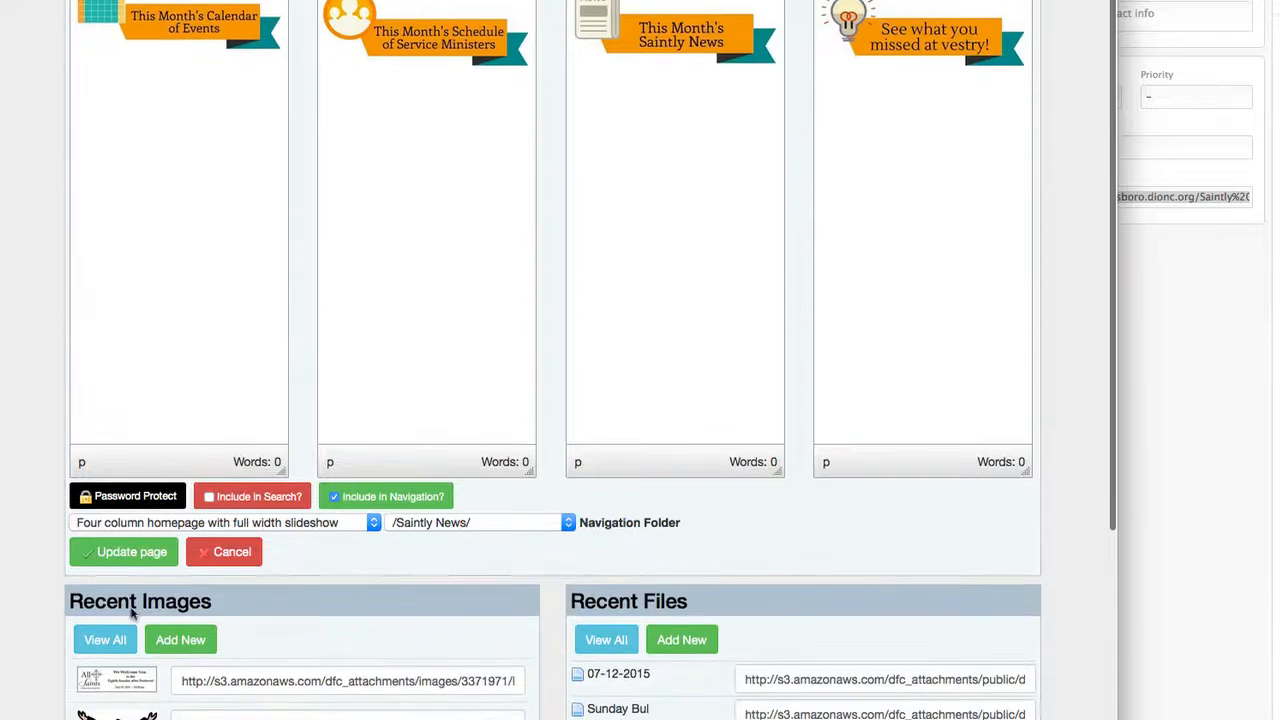
left_click(334, 524)
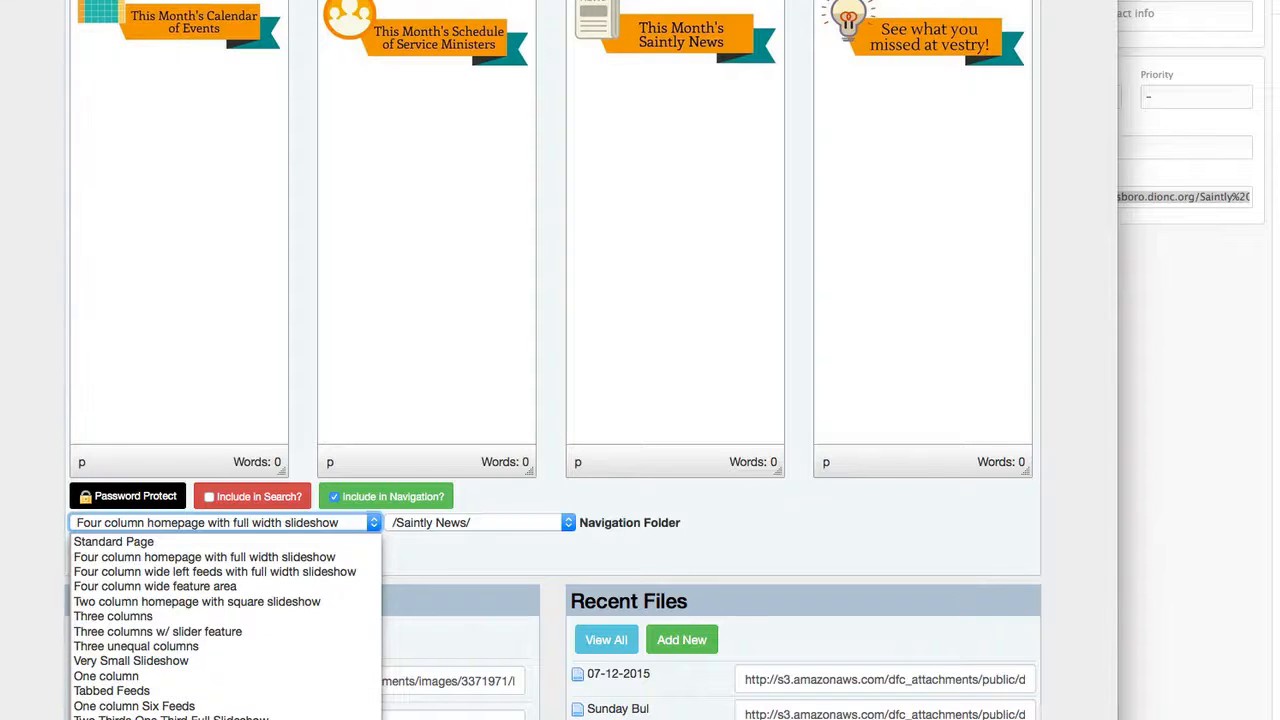
left_click(3, 262)
In the Grid system section of the Bootstrap CSS documentation, copy the example row containing the col-md-8 and col-md-4 divs.
scroll(50, 331, "up", 3)
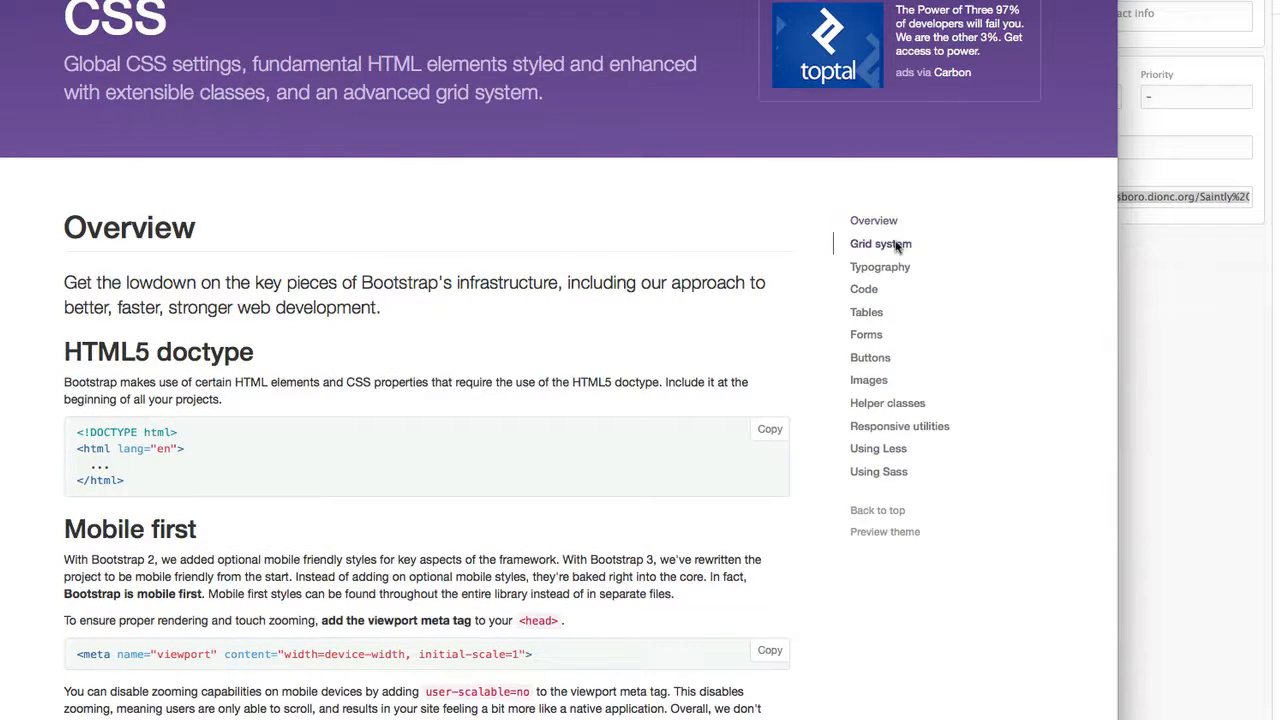
left_click(880, 244)
scroll(428, 345, "down", 15)
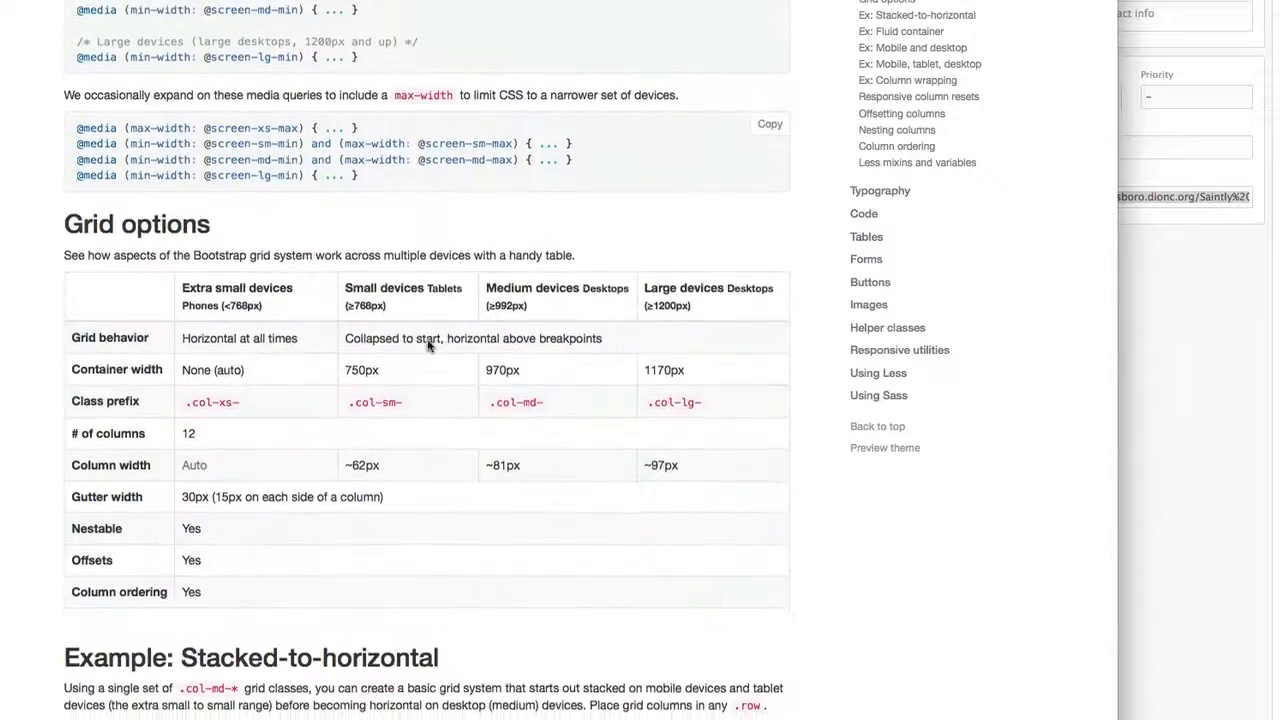
scroll(428, 346, "down", 3)
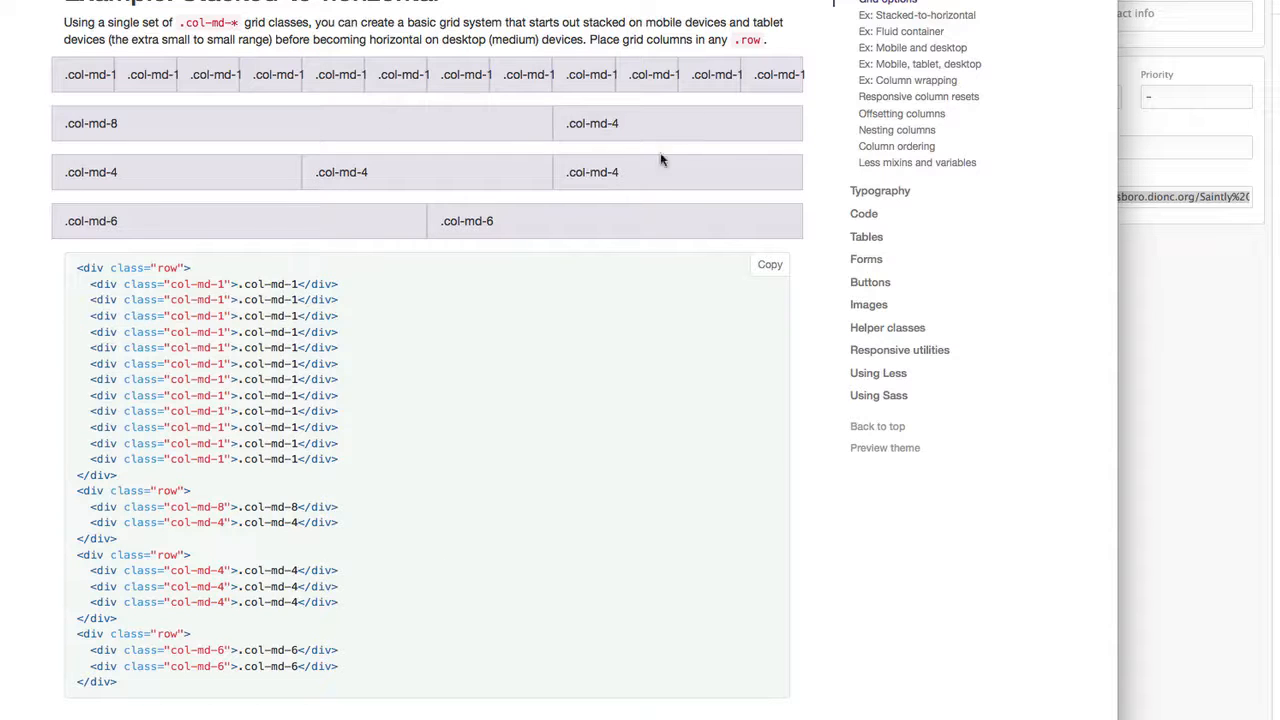
left_click_drag(131, 540, 79, 496)
key("ctrl+c")
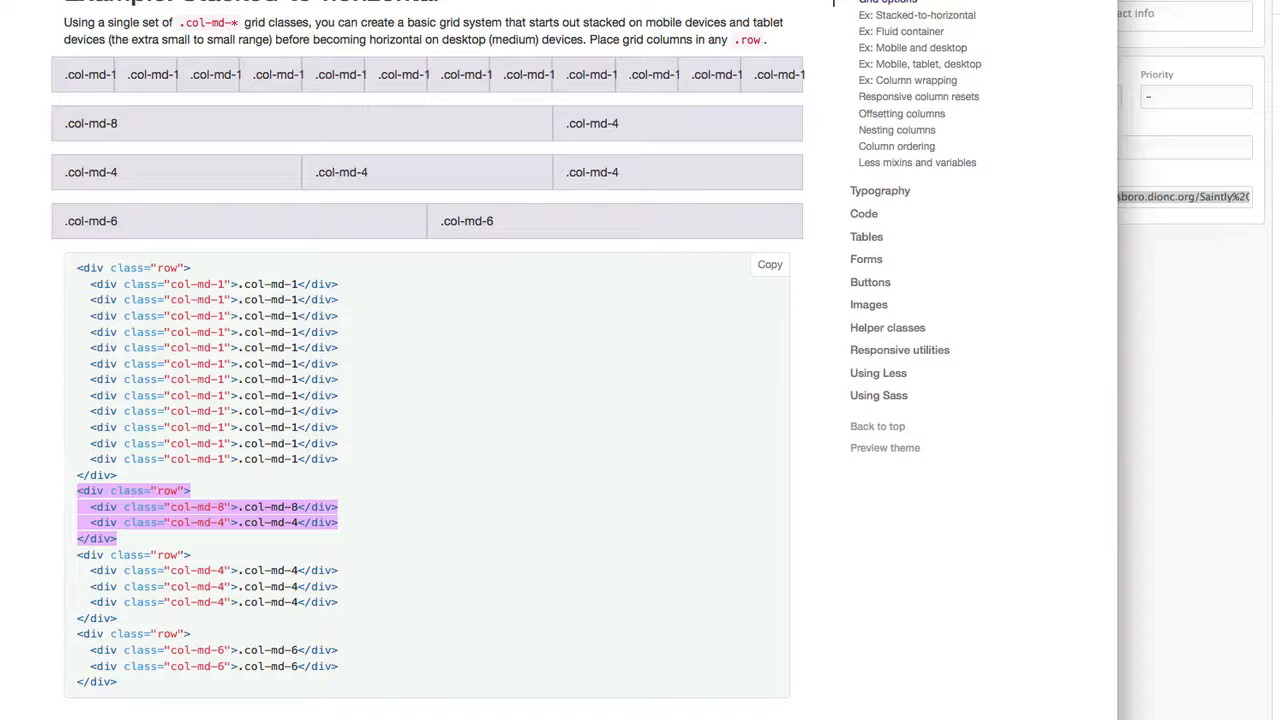
Switch back to the page editor, change the page layout to One column and review the primary content.
key("ctrl+shift+Tab")
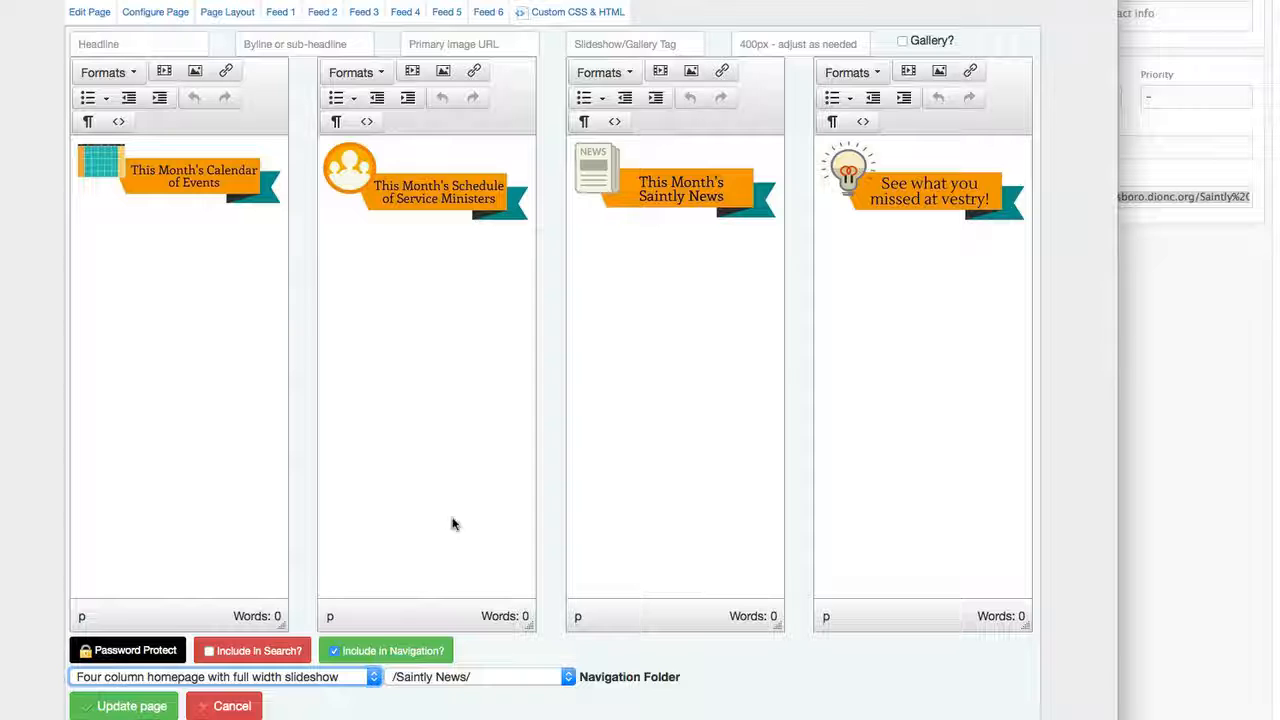
left_click(272, 678)
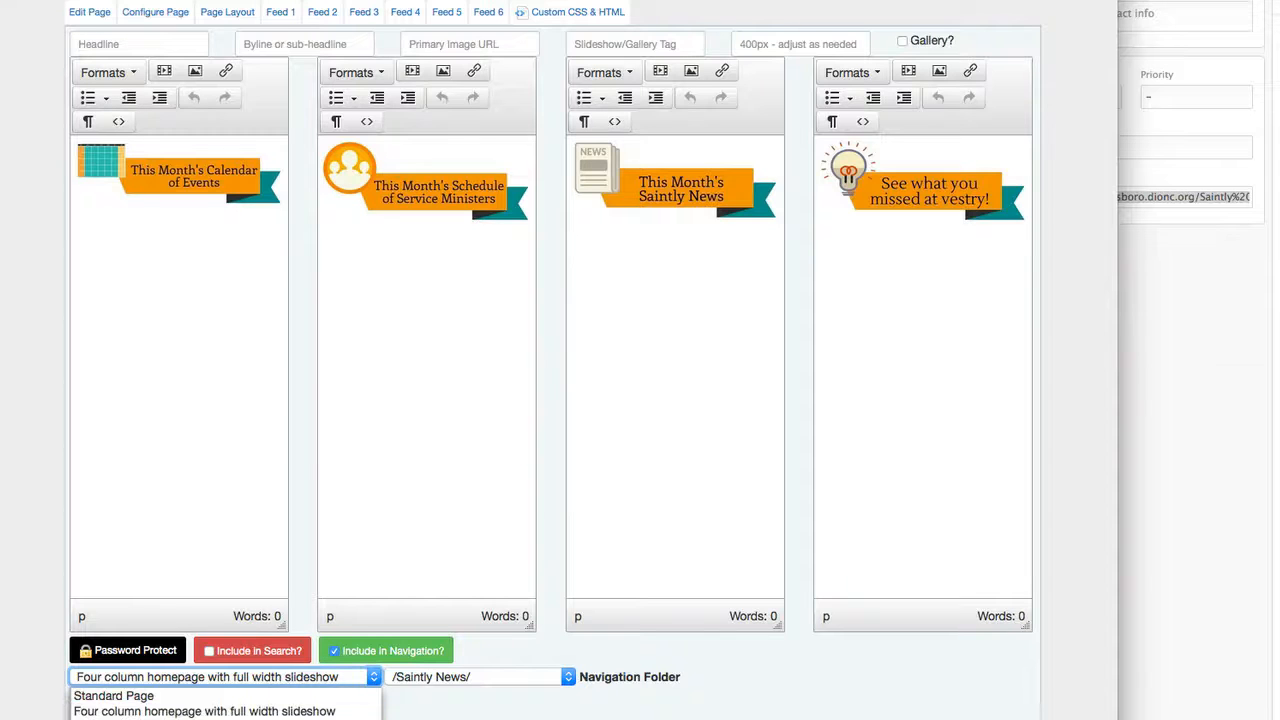
left_click(120, 719)
left_click(90, 704)
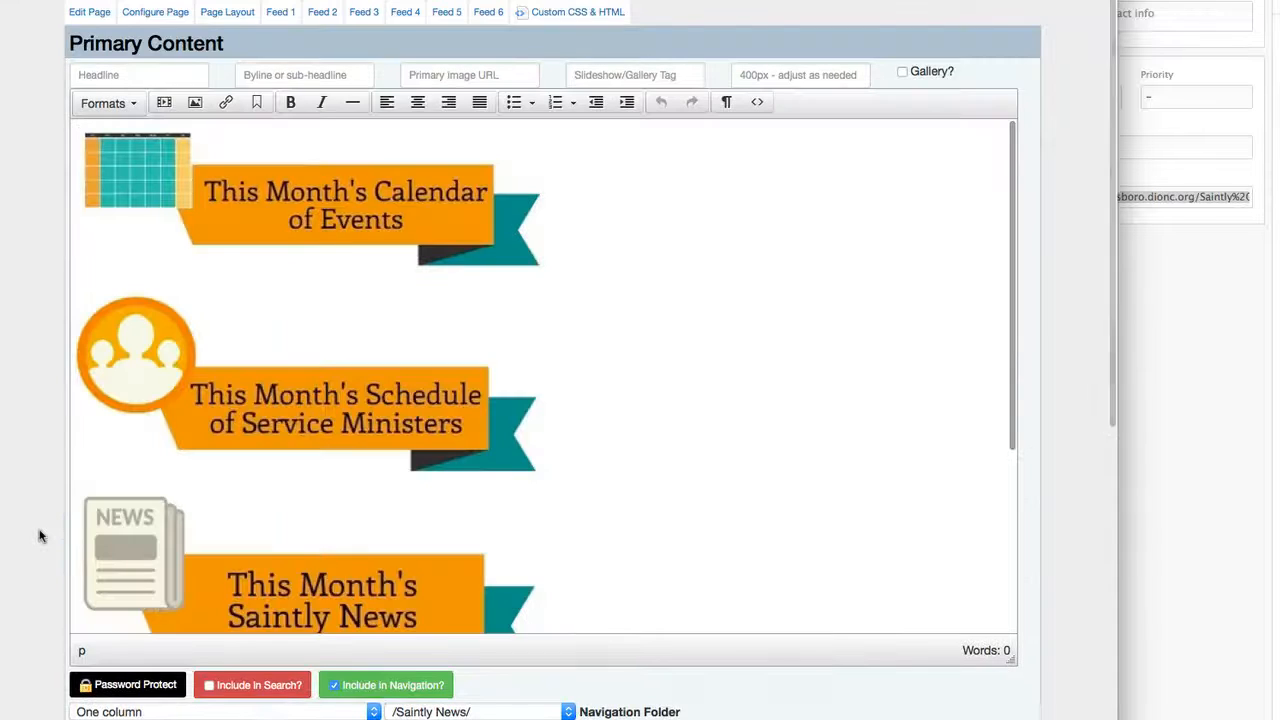
scroll(436, 527, "down", 3)
scroll(436, 527, "up", 3)
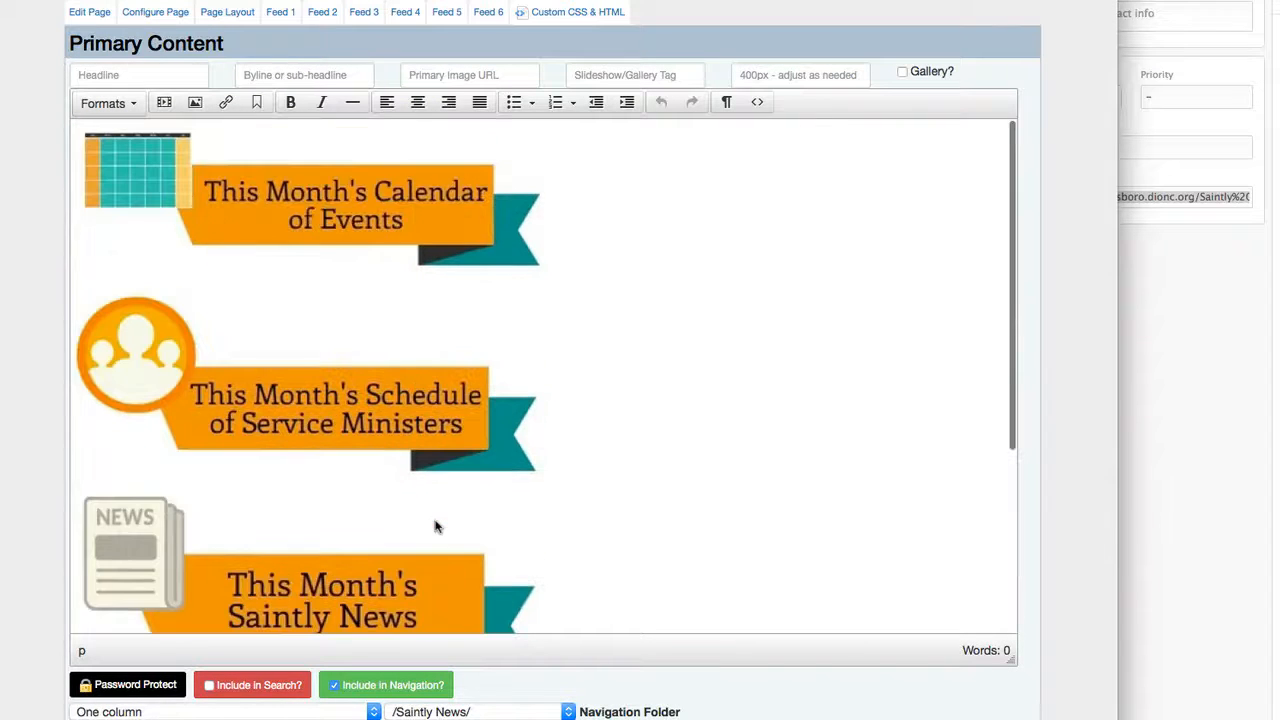
scroll(436, 527, "down", 3)
scroll(436, 527, "up", 3)
Paste the copied Bootstrap row snippet above the existing content in the primary content's HTML source, separated by blank lines.
left_click(757, 103)
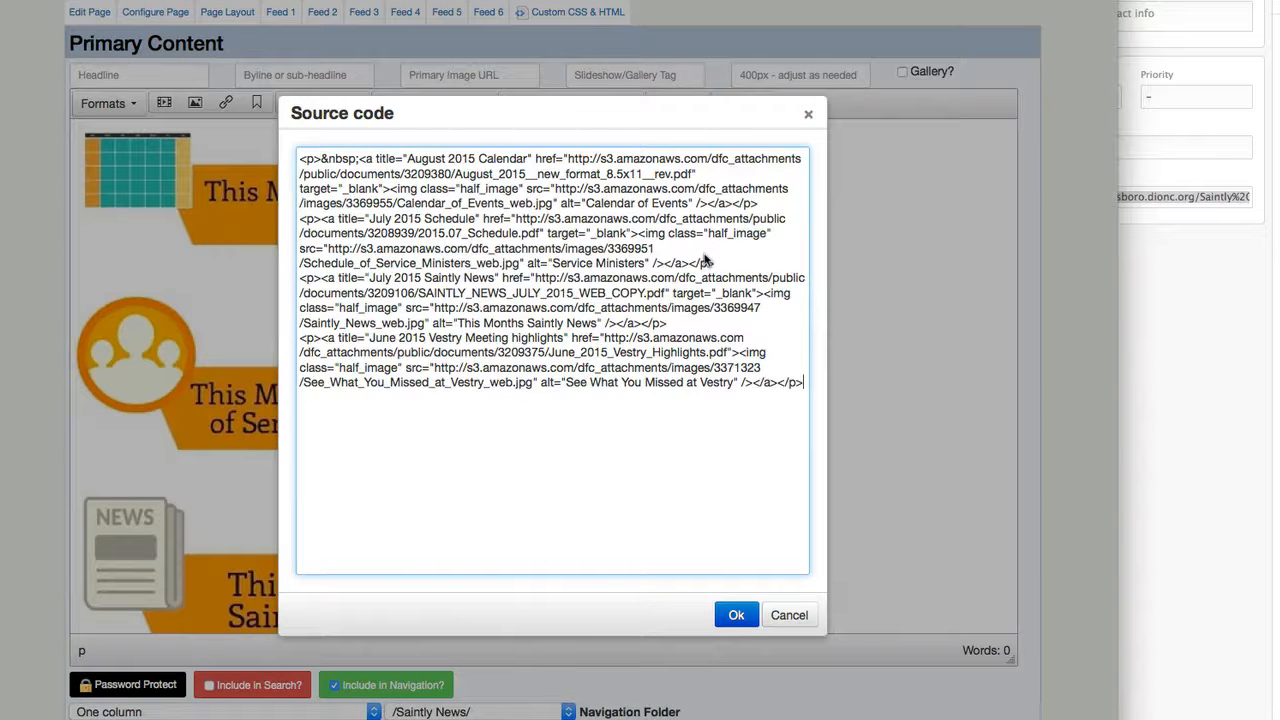
key("Return")
key("Return")
key("Return")
key("Return")
key("Return")
key("Return")
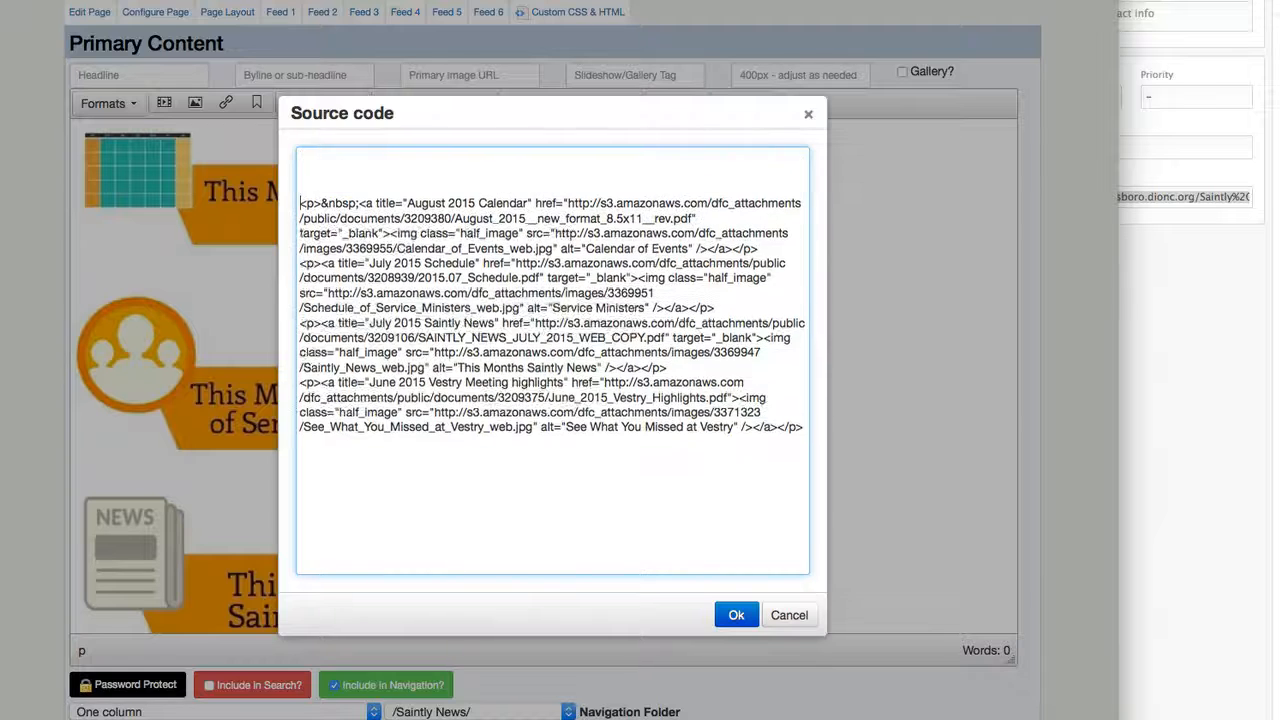
key("ctrl+v")
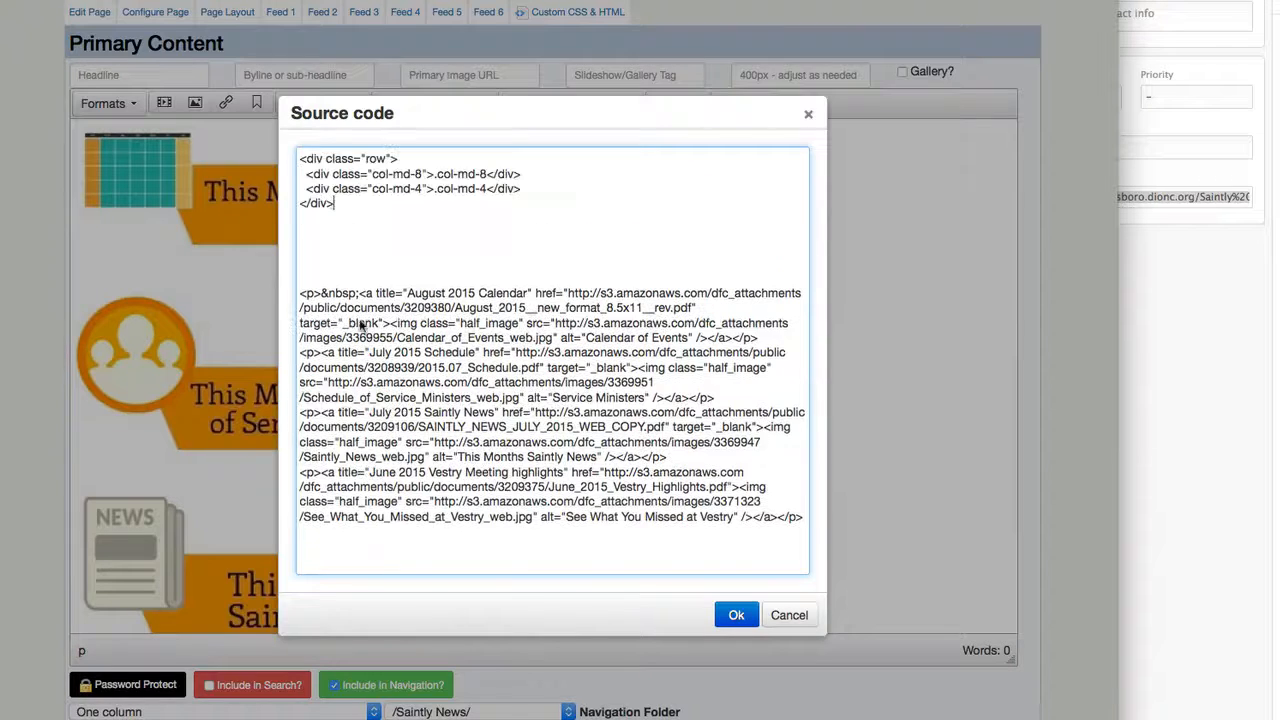
Set both column classes to col-md-6, delete the first column's placeholder text and place its closing div tag on its own indented line.
double_click(419, 175)
type("6")
left_click(487, 174)
key("shift+Left")
key("shift+Left")
key("shift+Left")
key("shift+Left")
key("BackSpace")
key("Return")
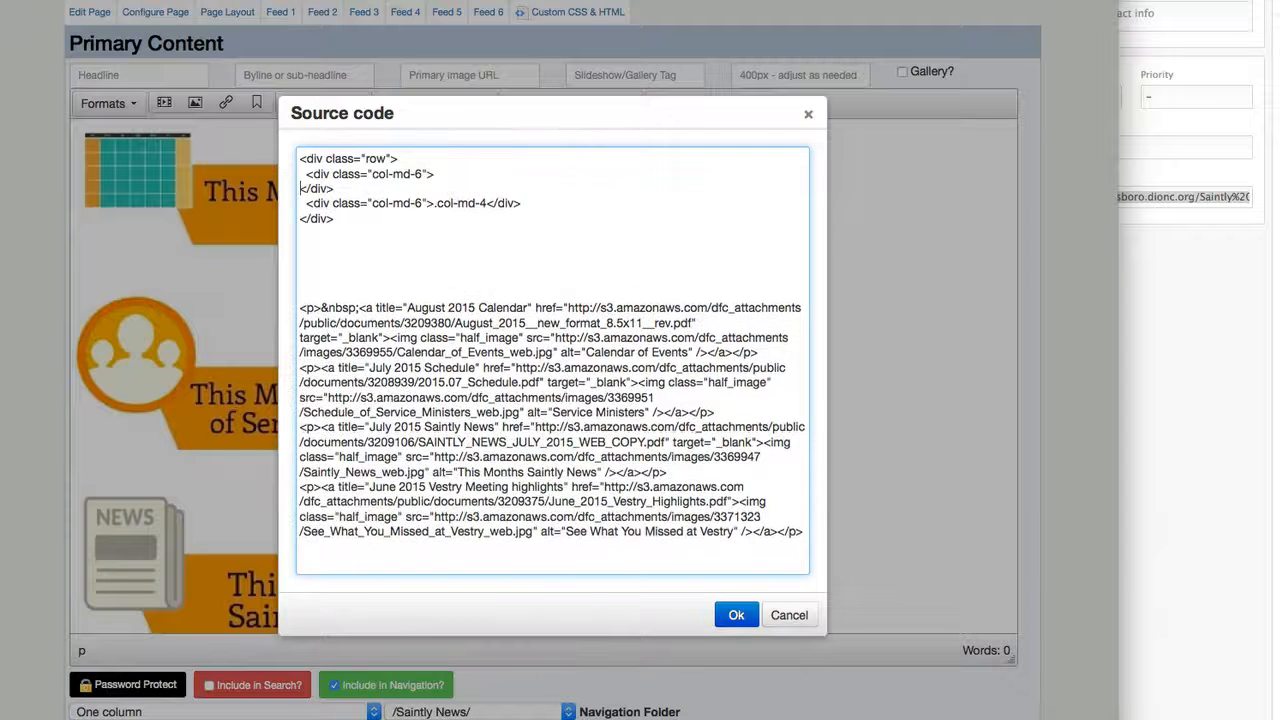
left_click(734, 615)
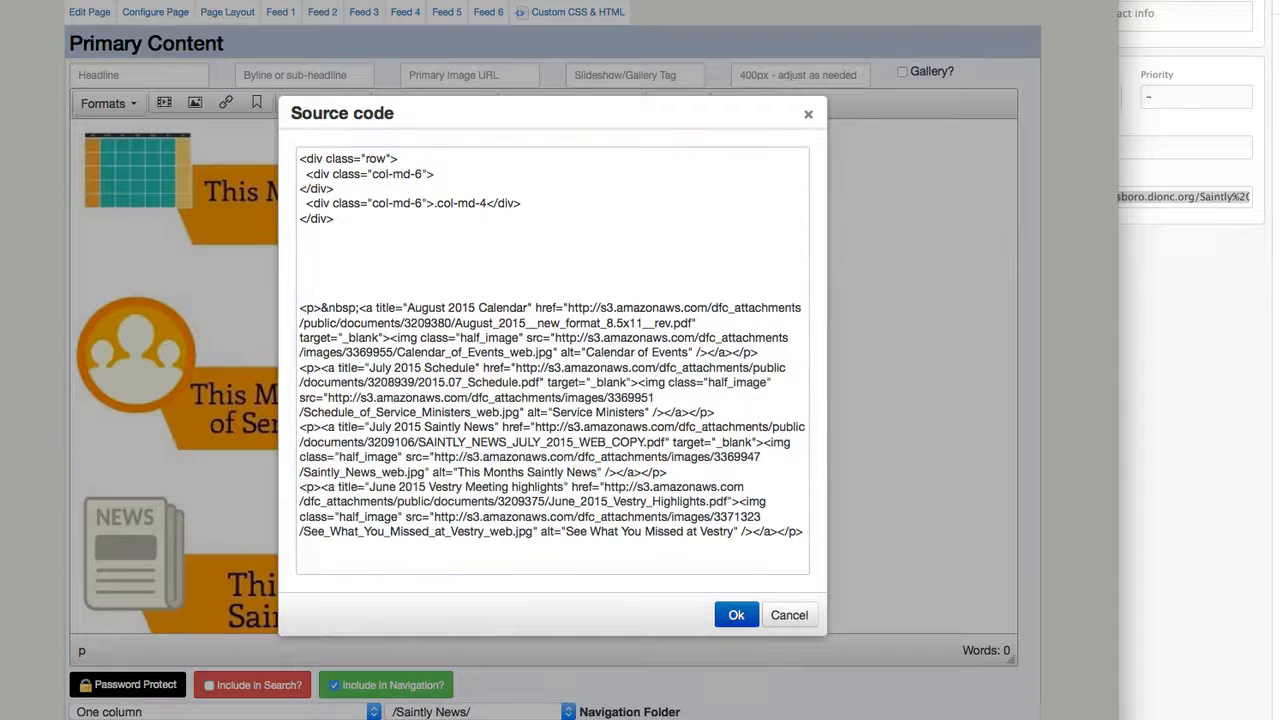
left_click(303, 189)
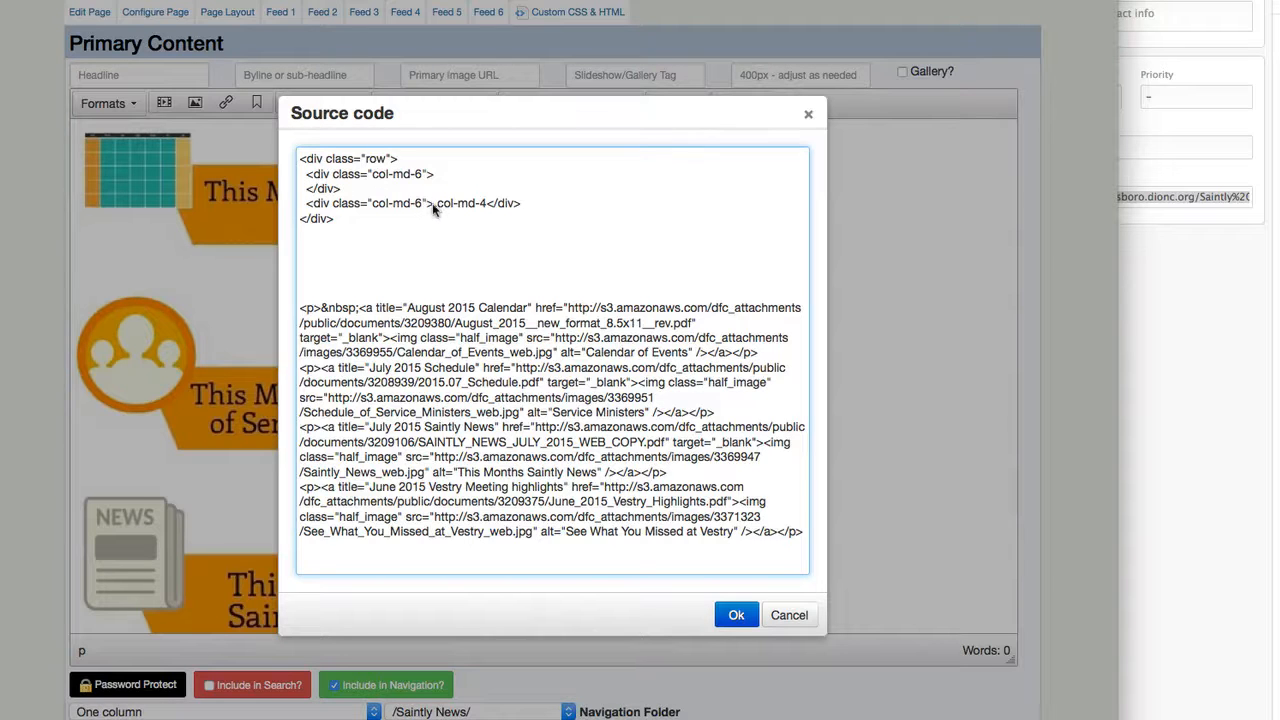
Delete the second column's placeholder text and leave a blank line between the opening and closing div tags of both columns.
left_click(434, 205)
left_click_drag(486, 204, 436, 204)
key("Return")
key("Return")
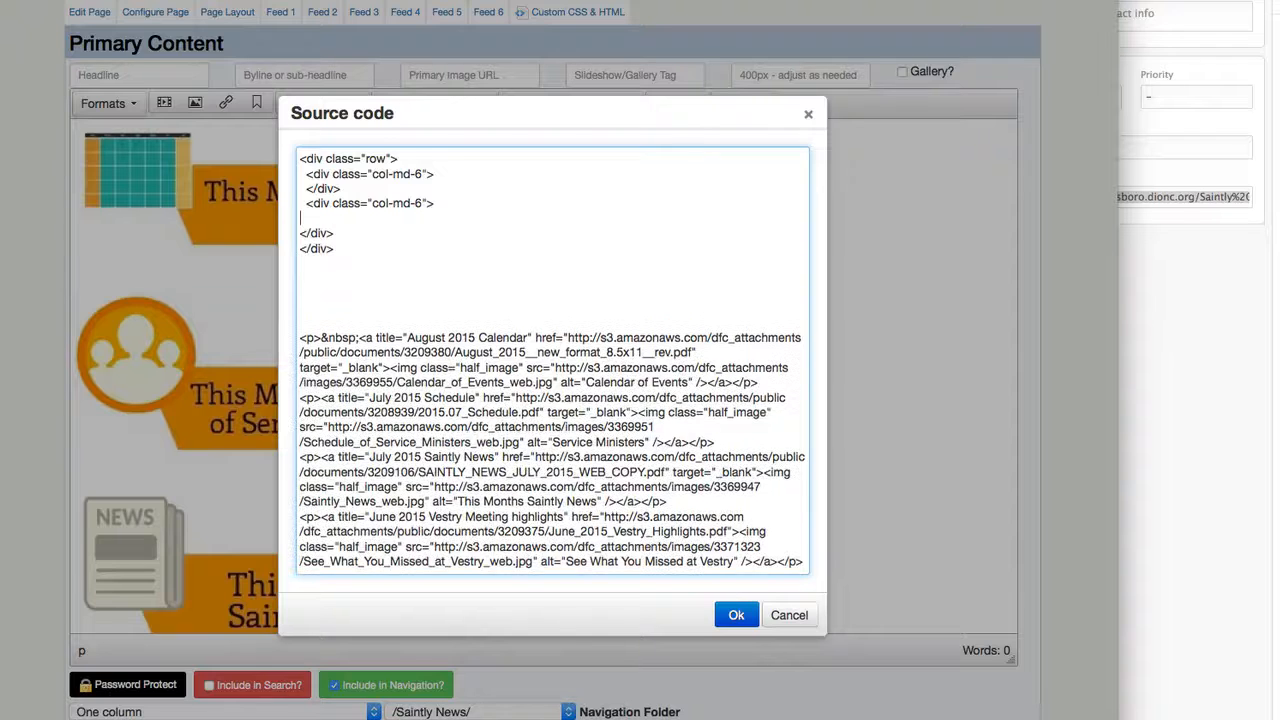
key("Return")
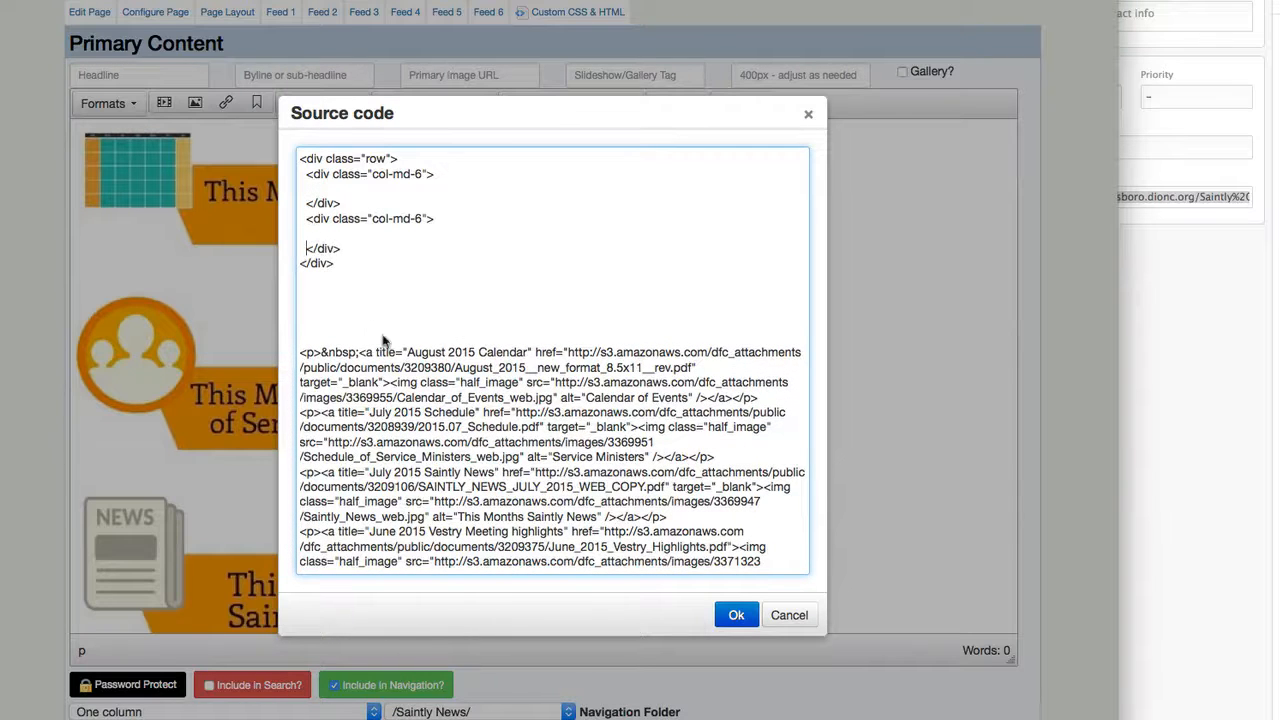
Delete the non-breaking space before the August 2015 Calendar link.
left_click(337, 343)
left_click(321, 352)
key("Delete")
key("Delete")
key("Delete")
key("Delete")
key("Delete")
key("Delete")
key("Delete")
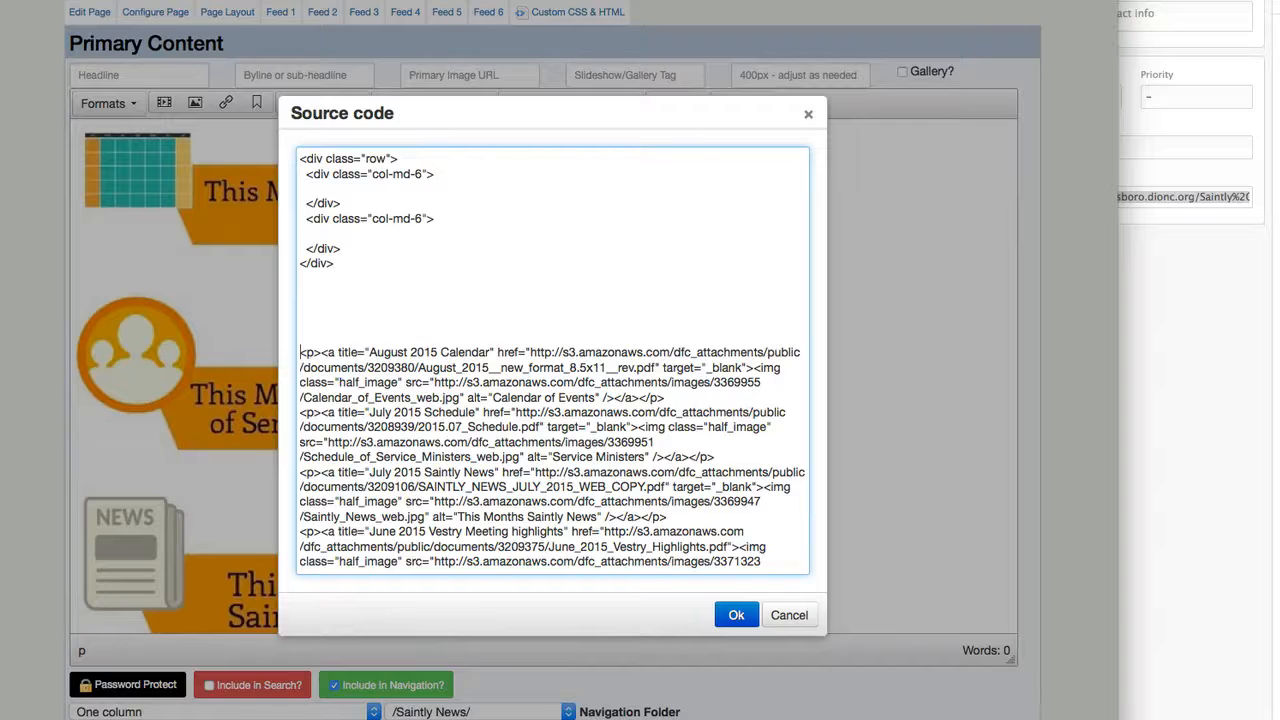
Move the August 2015 Calendar and July 2015 Schedule paragraphs into the first col-md-6 div.
key("shift+Down")
key("shift+Down")
key("shift+Down")
key("shift+Down")
key("shift+Down")
key("shift+Down")
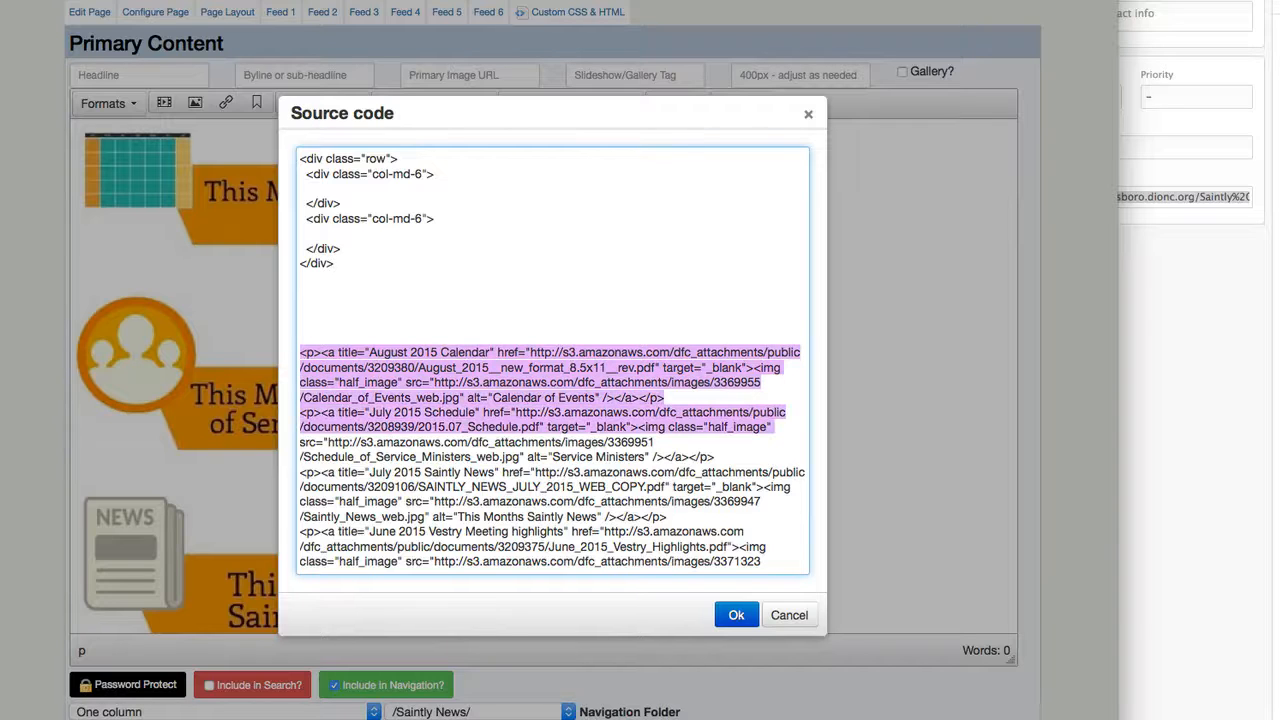
key("shift+Down")
key("shift+Down")
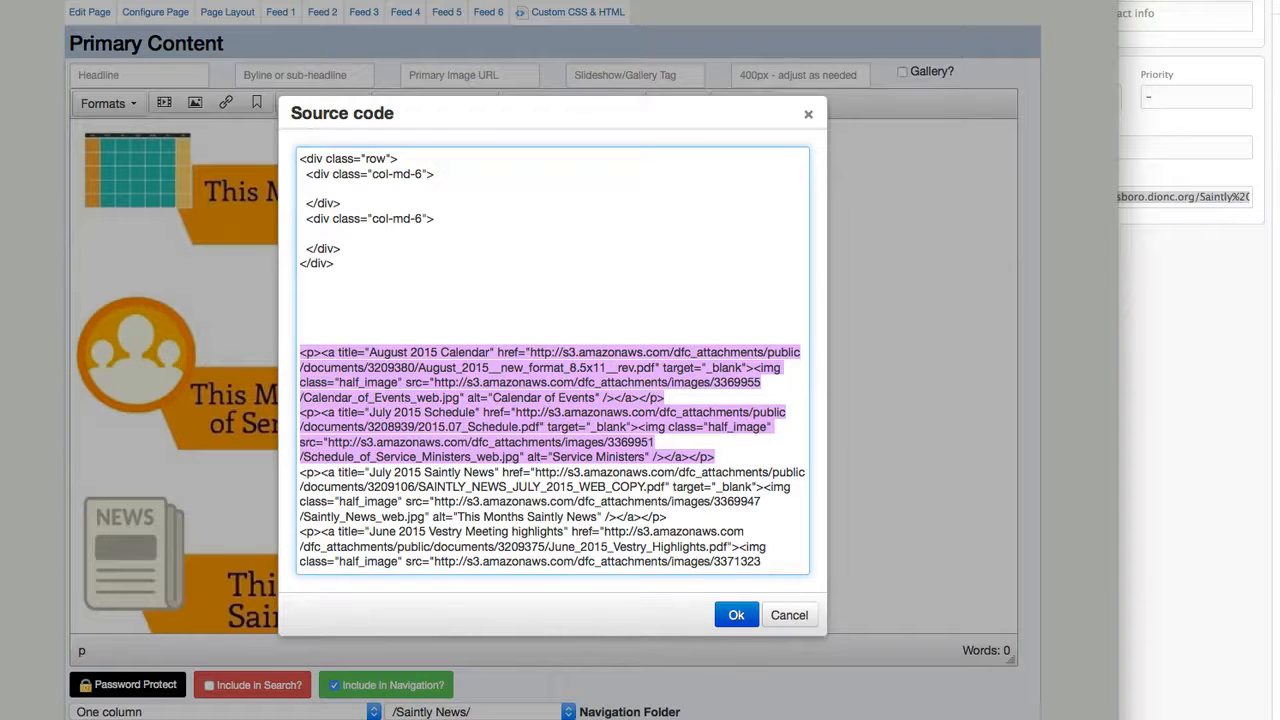
key("ctrl+x")
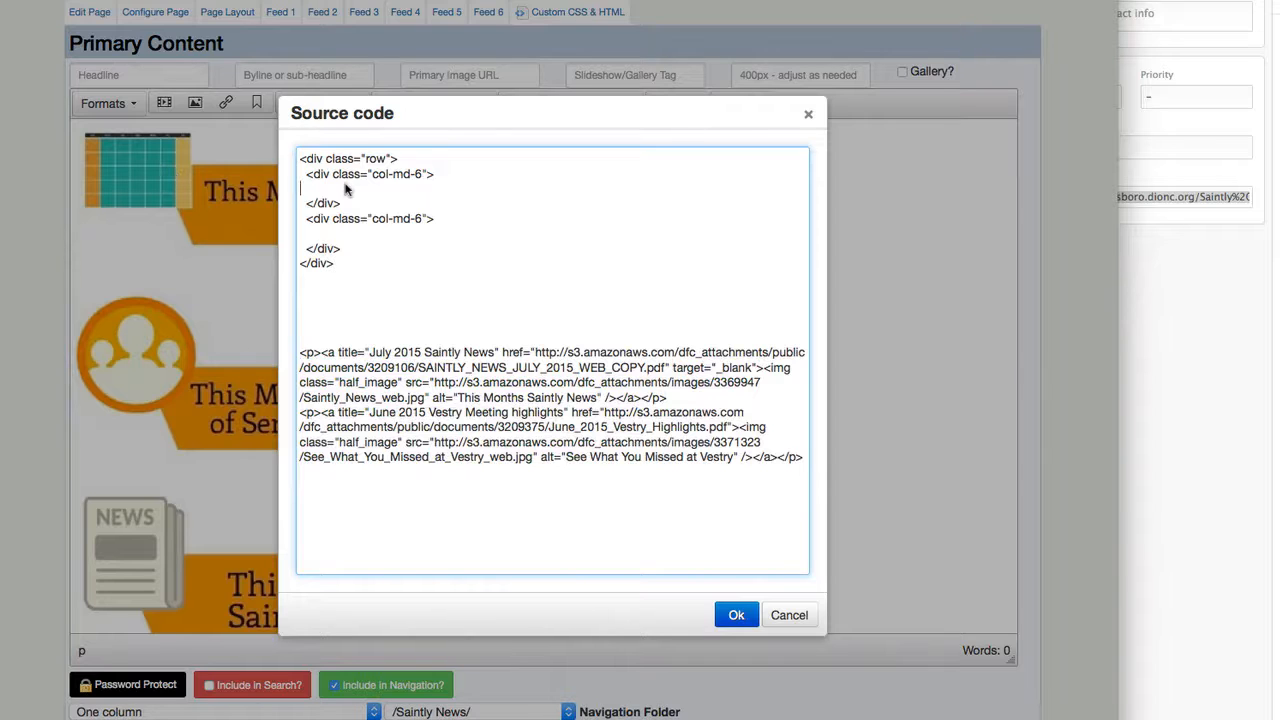
key("ctrl+v")
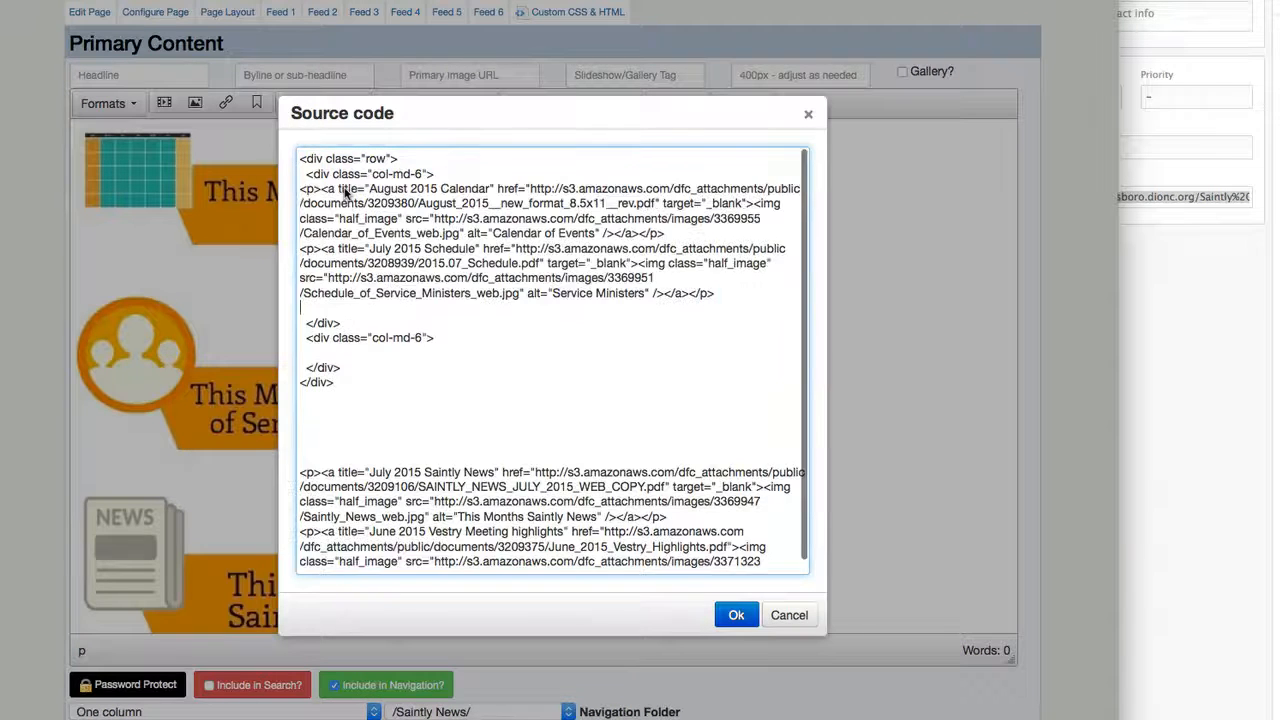
Move the July 2015 Saintly News and June 2015 Vestry Meeting highlights paragraphs into the second col-md-6 div and apply the source code.
scroll(392, 460, "down", 1)
left_click_drag(345, 440, 428, 677)
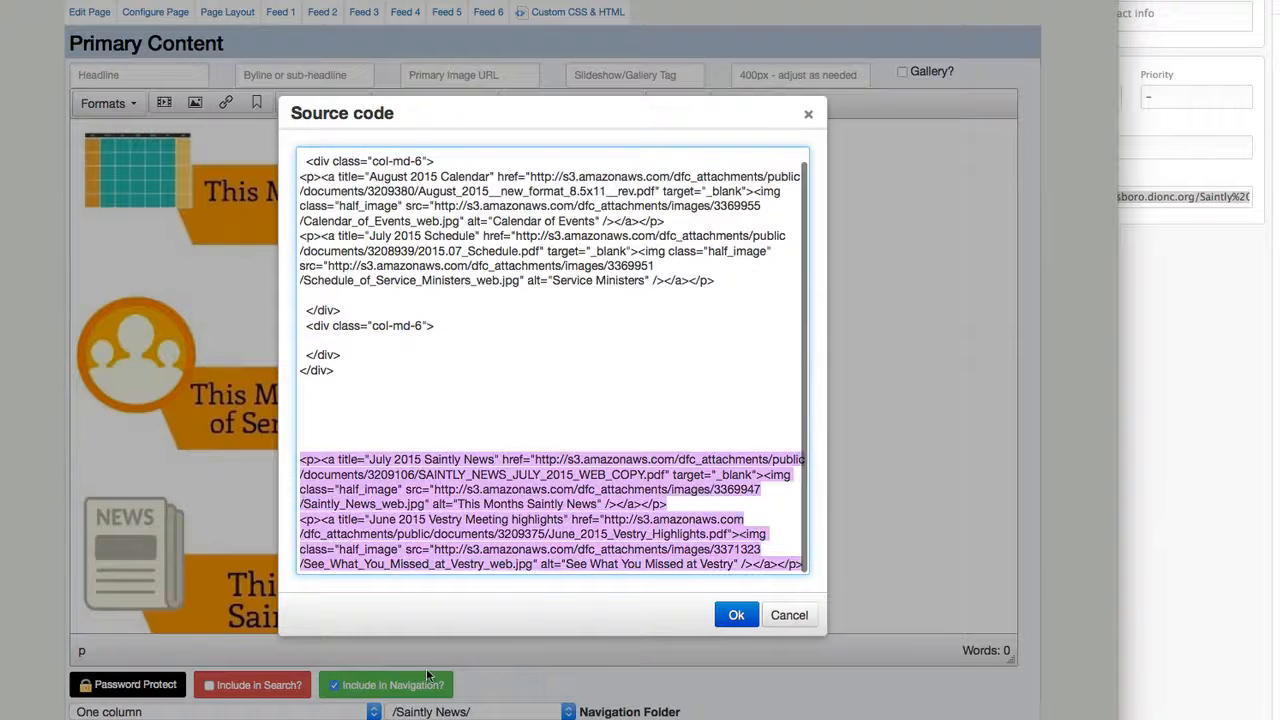
key("ctrl+x")
left_click(347, 357)
key("ctrl+v")
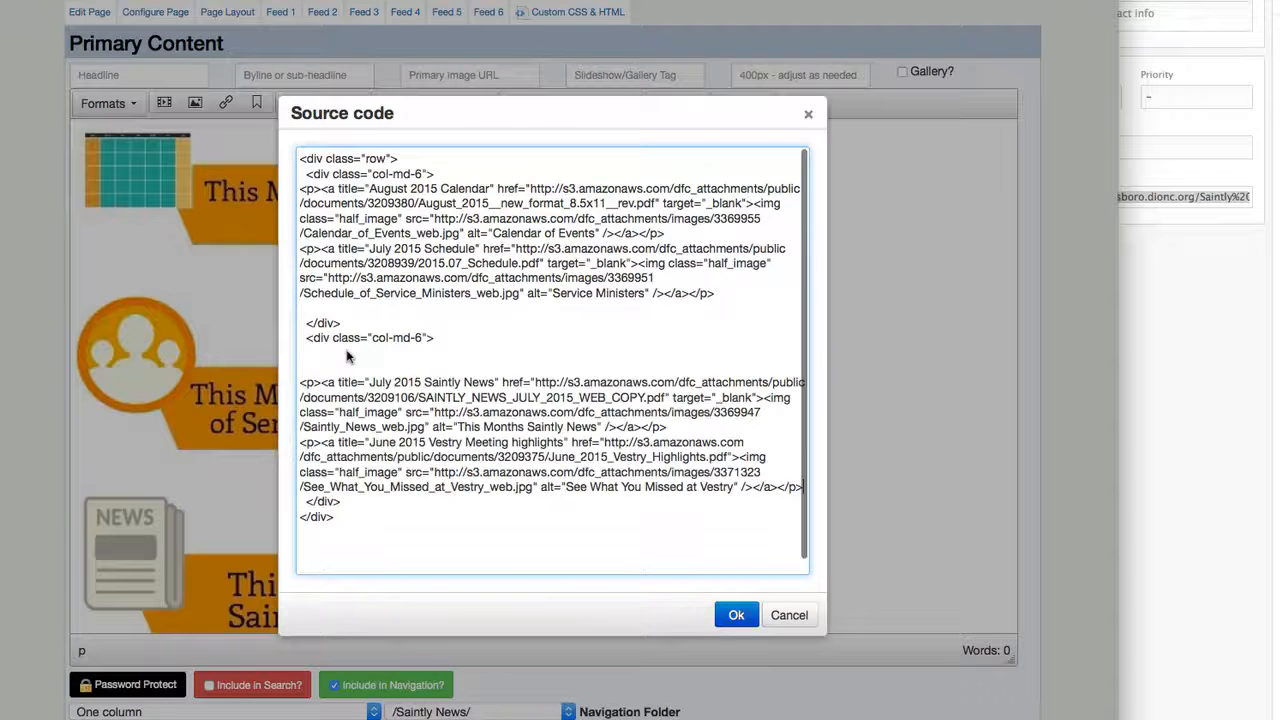
left_click(736, 615)
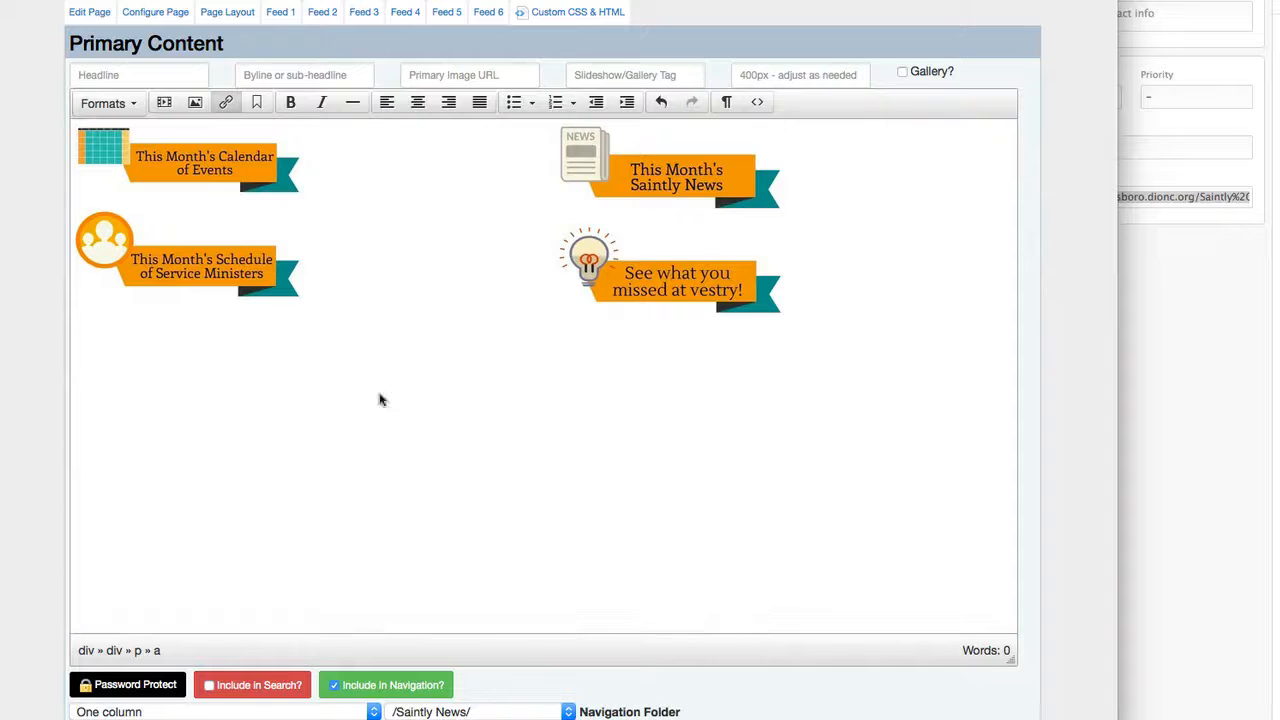
Set the Calendar of Events ribbon image's class to 100%.
left_click(186, 153)
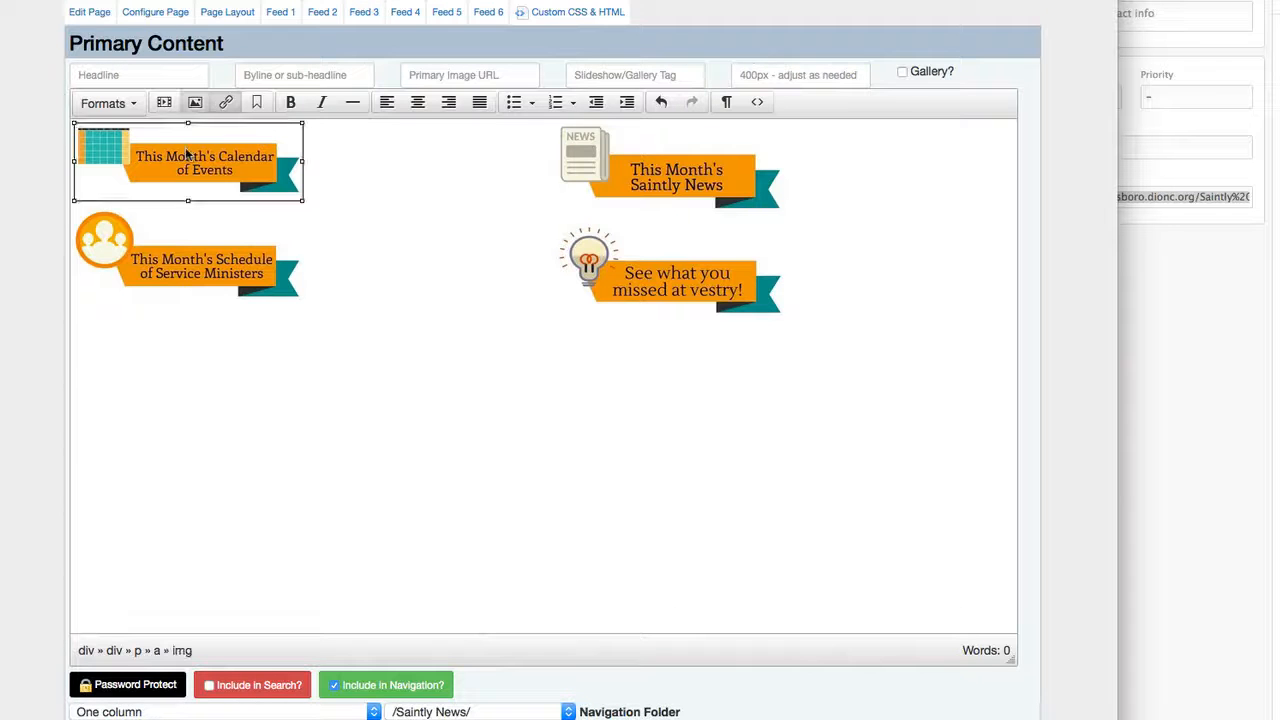
left_click(195, 102)
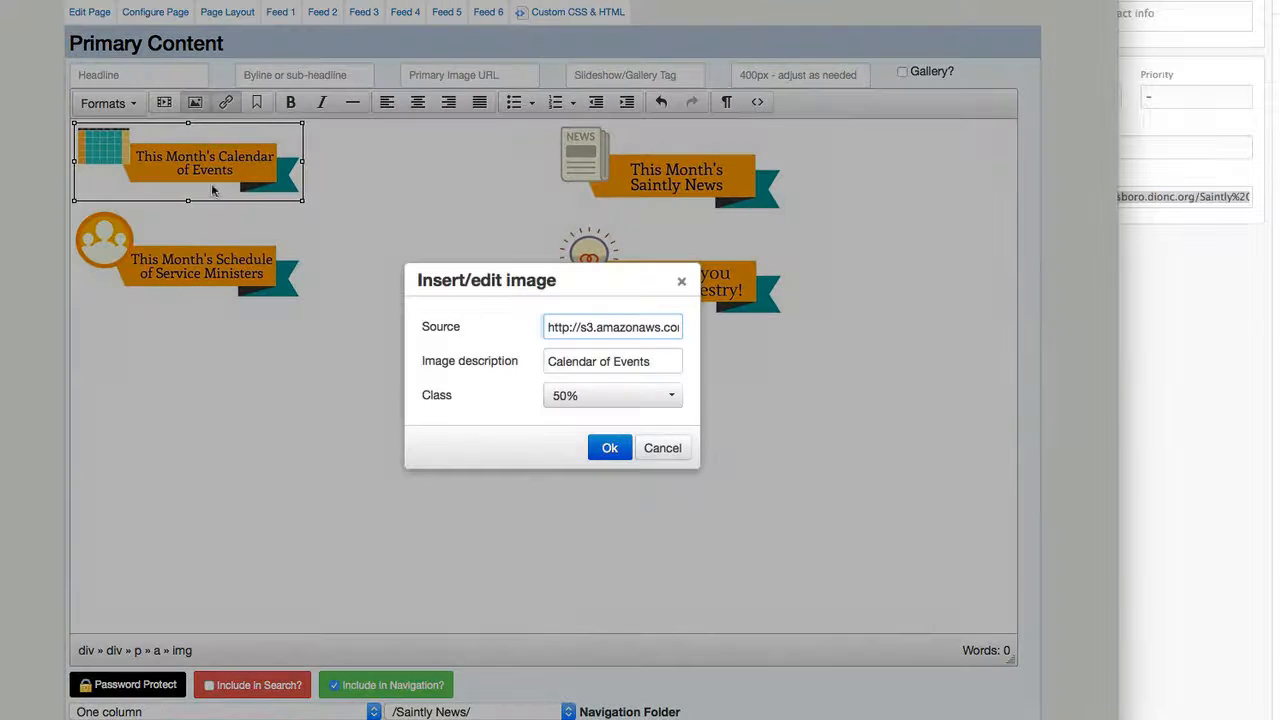
left_click(568, 396)
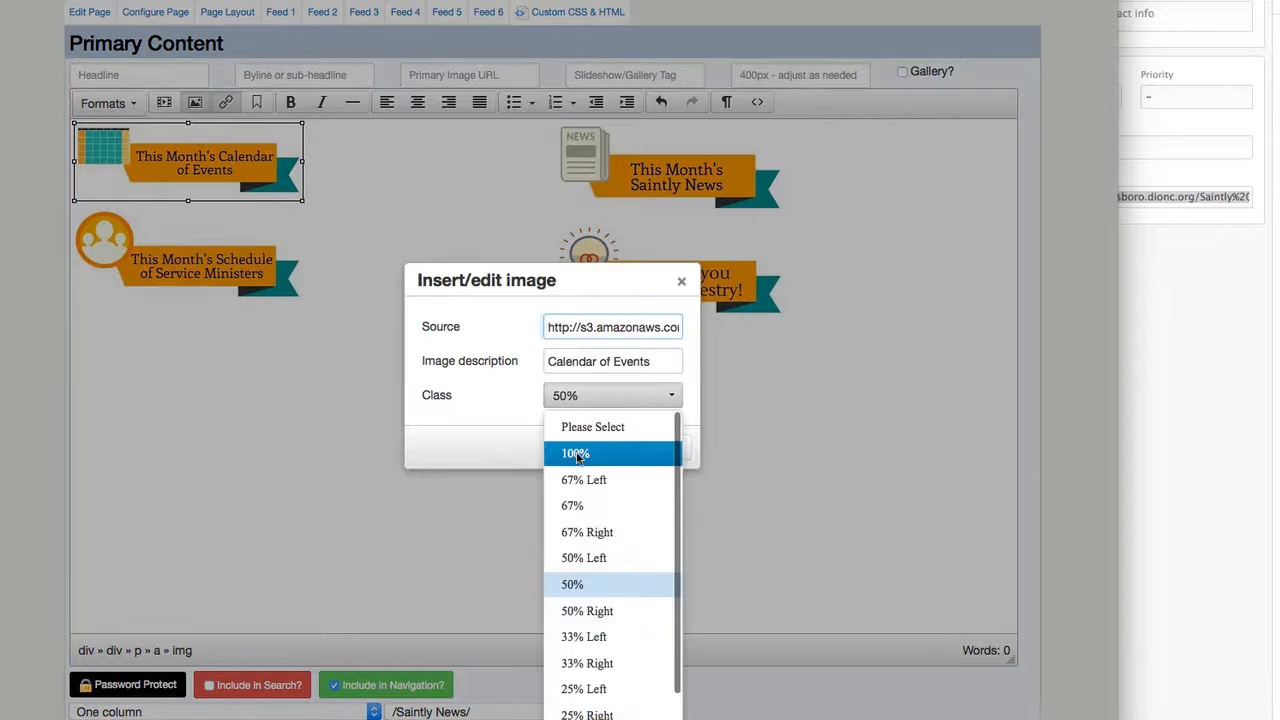
left_click(576, 451)
left_click(605, 449)
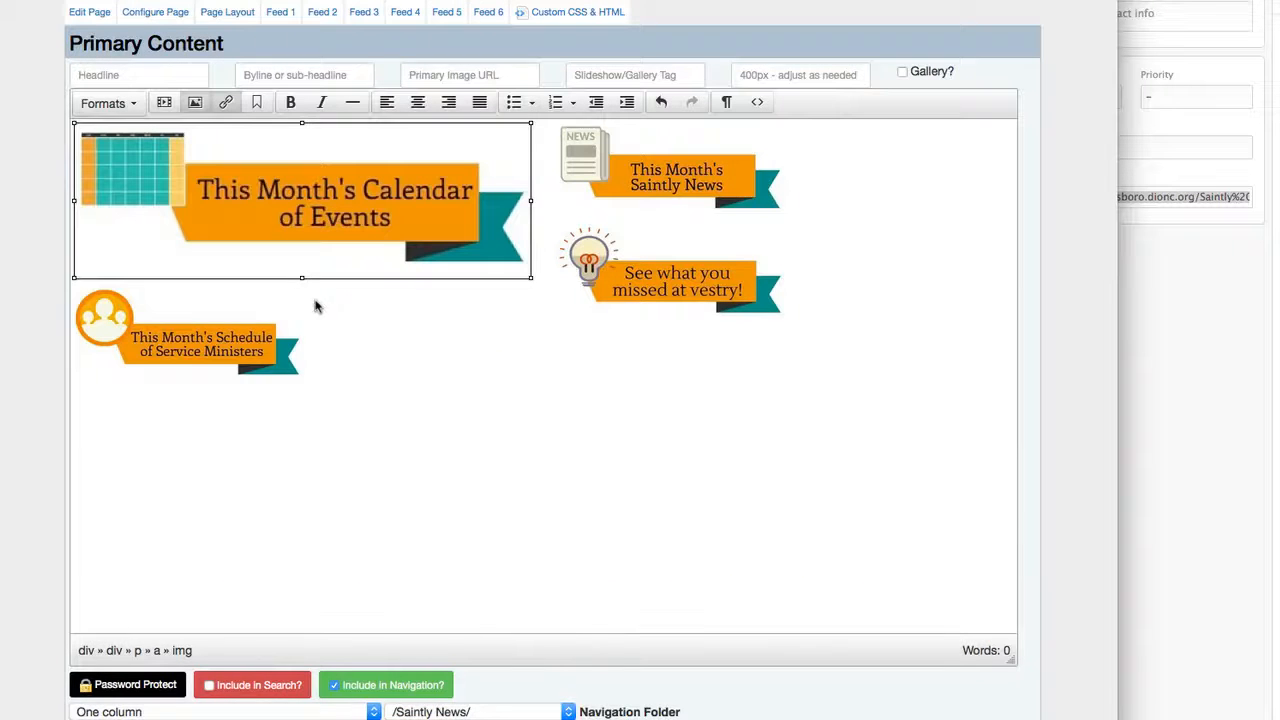
Set the Schedule of Service Ministers ribbon image's class to 100%.
left_click(247, 338)
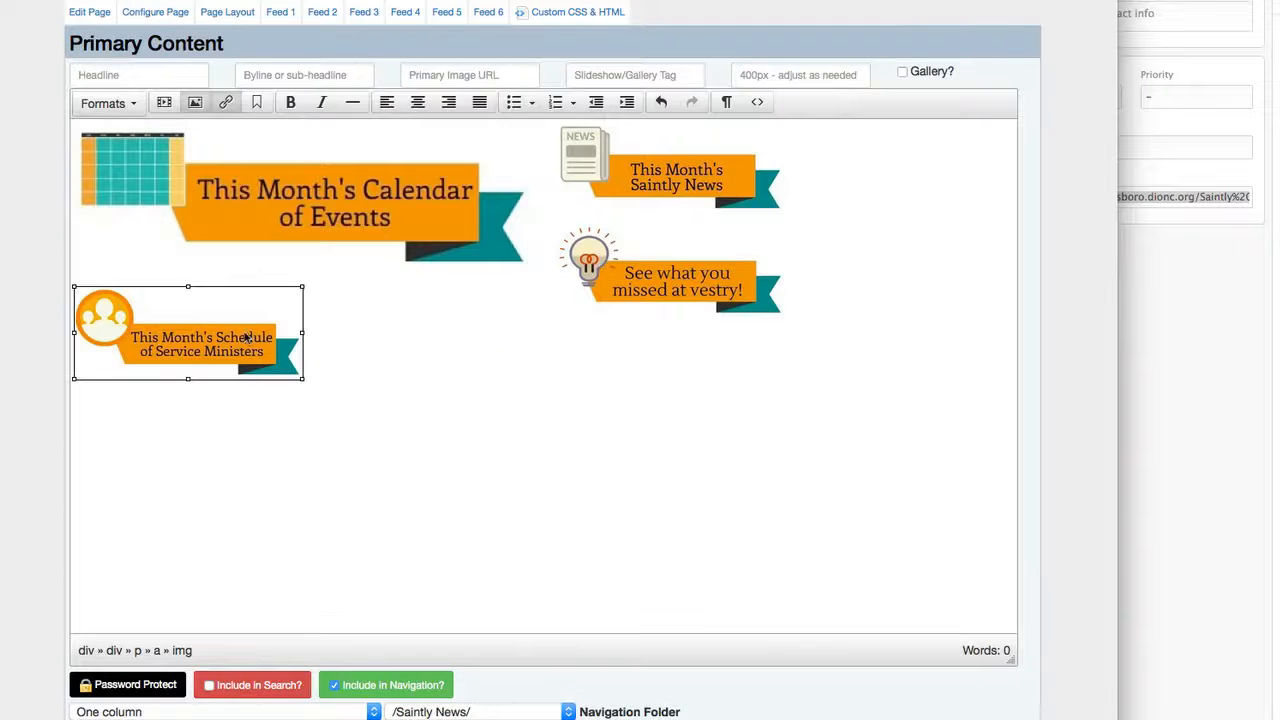
left_click(194, 103)
left_click(610, 400)
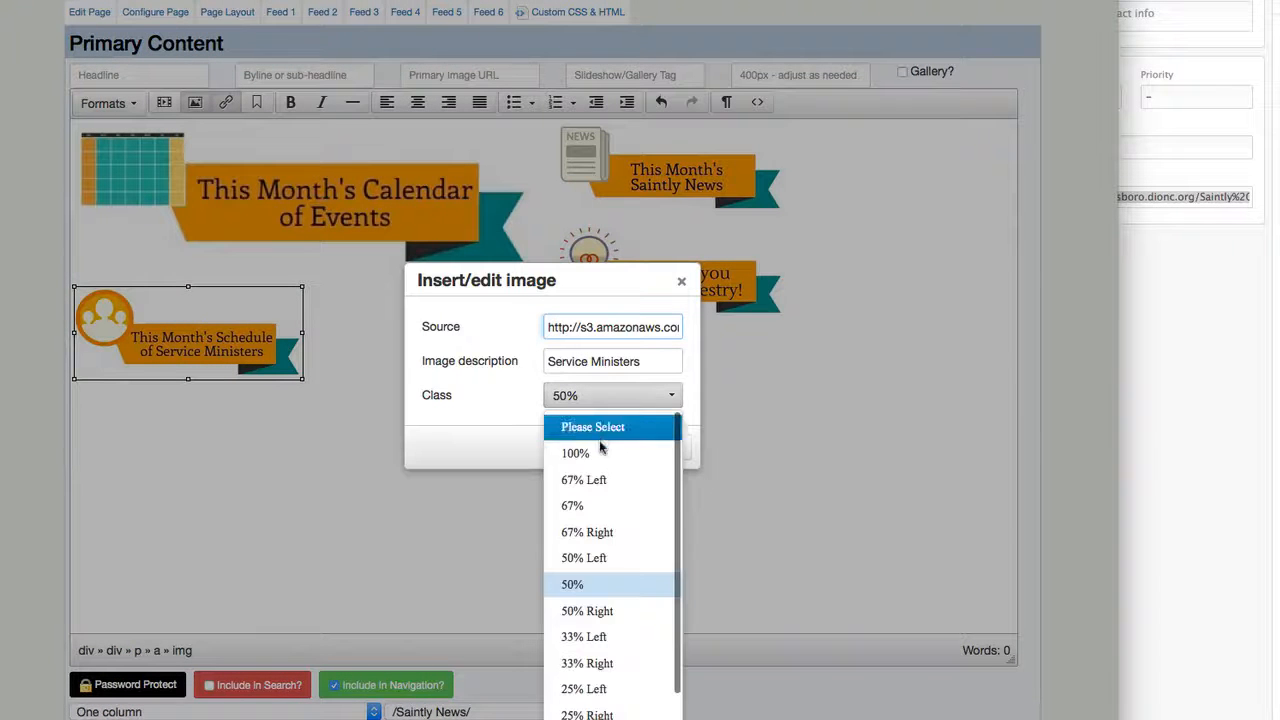
left_click(605, 451)
left_click(605, 450)
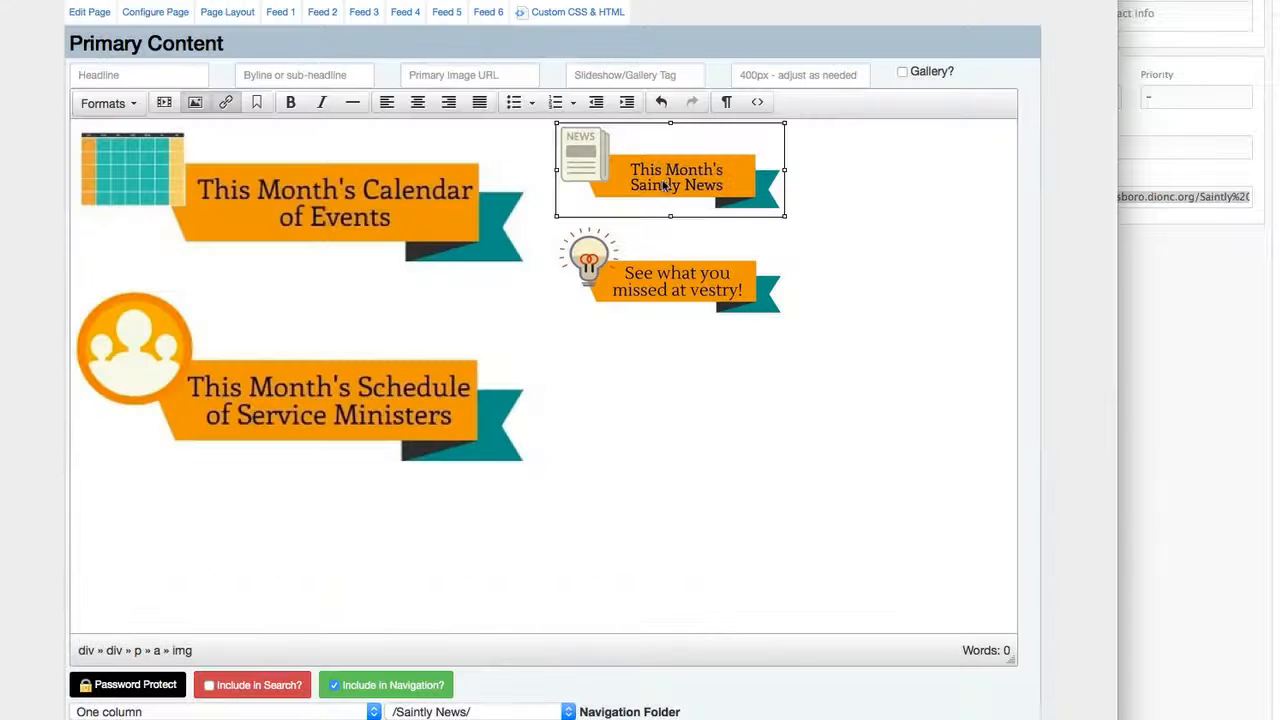
Set the This Month's Saintly News ribbon image's class to 100%.
left_click(666, 188)
left_click(194, 103)
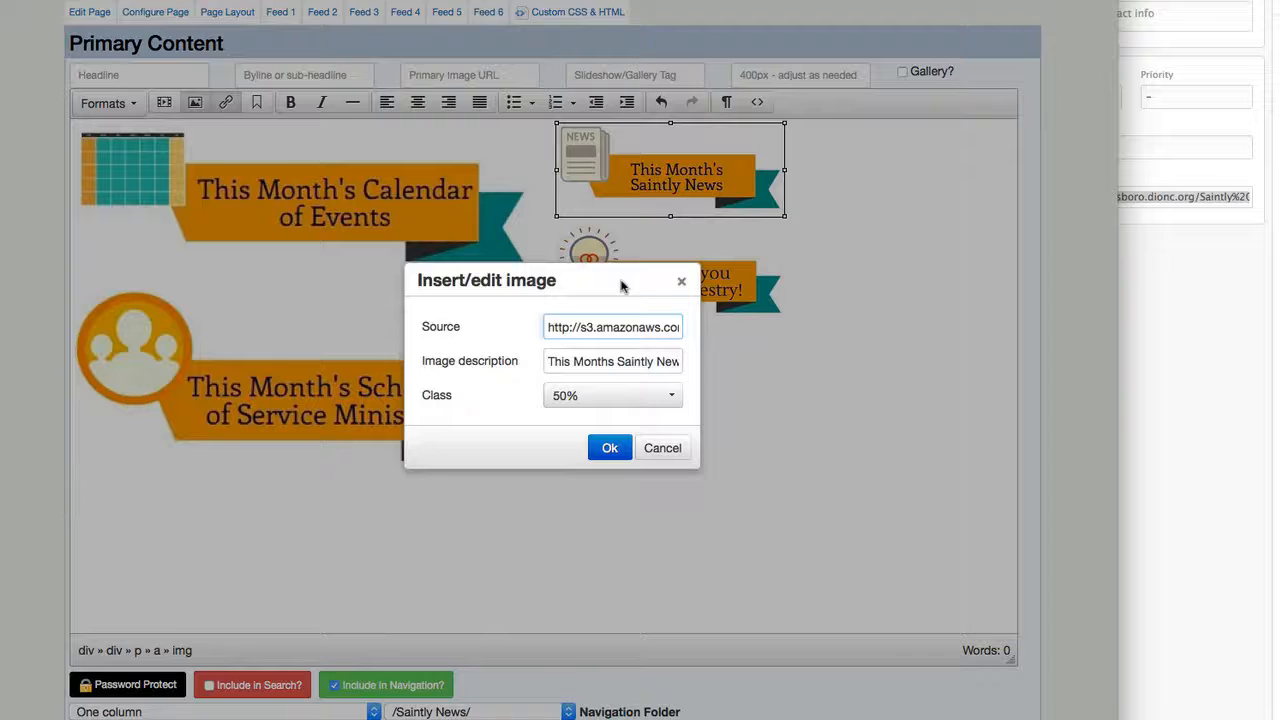
left_click(586, 396)
left_click(583, 452)
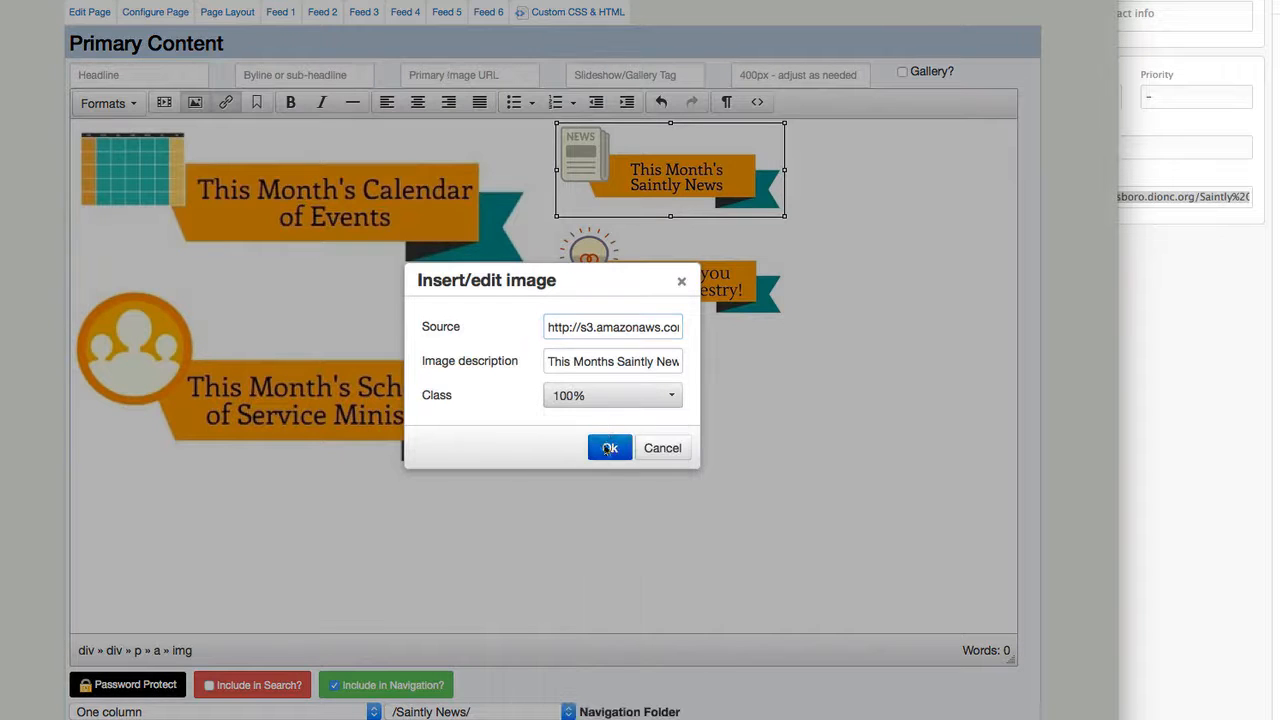
left_click(606, 446)
Set the See What You Missed at Vestry ribbon image's class to 100% and deselect the image.
left_click(662, 372)
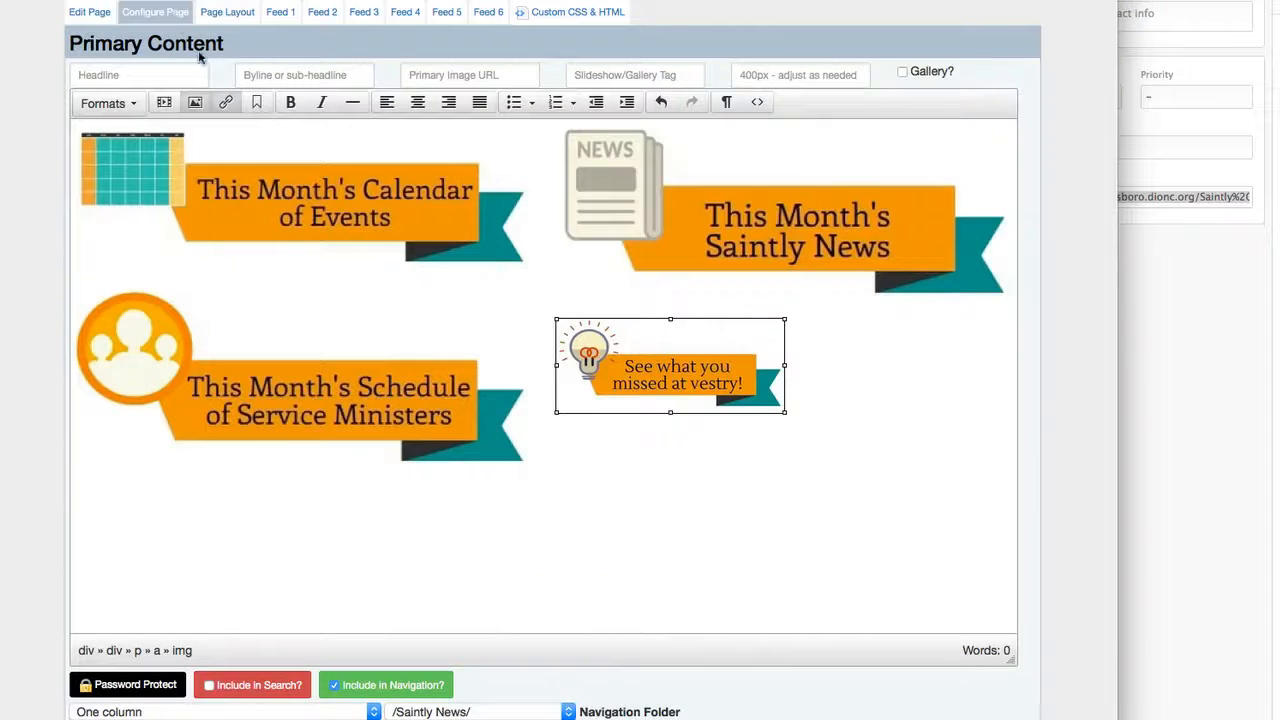
left_click(195, 104)
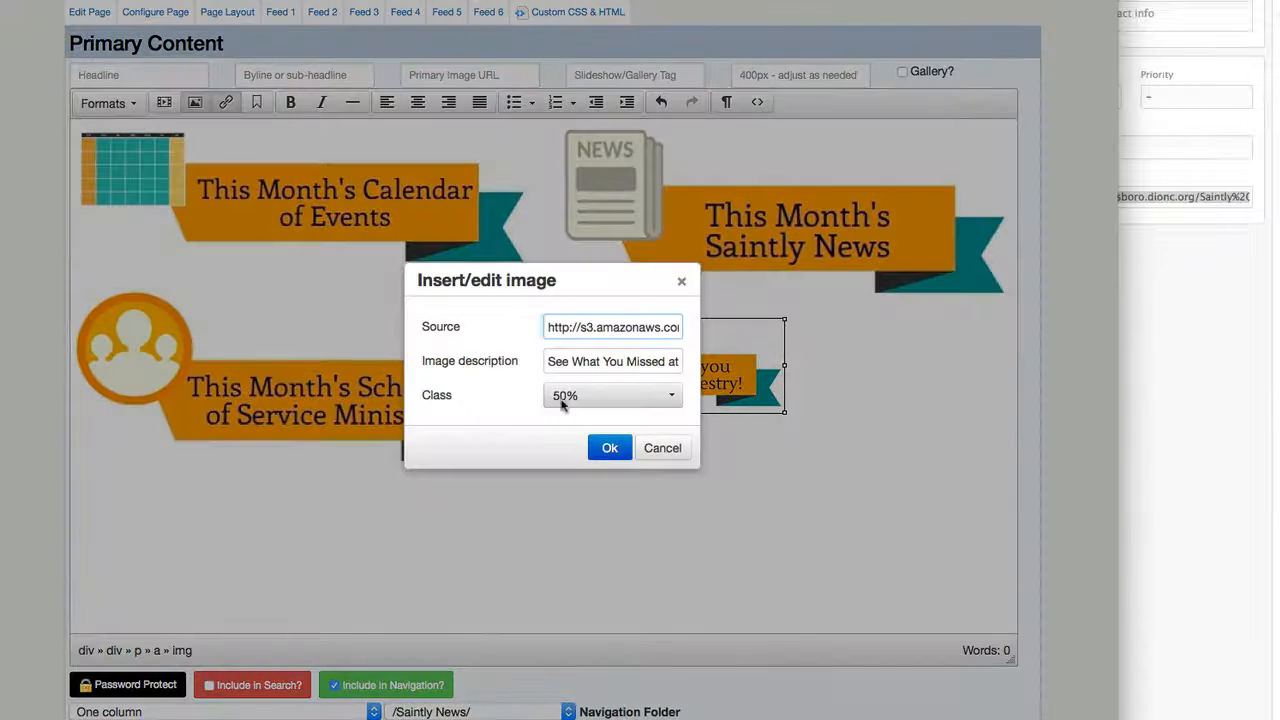
left_click(572, 400)
left_click(576, 453)
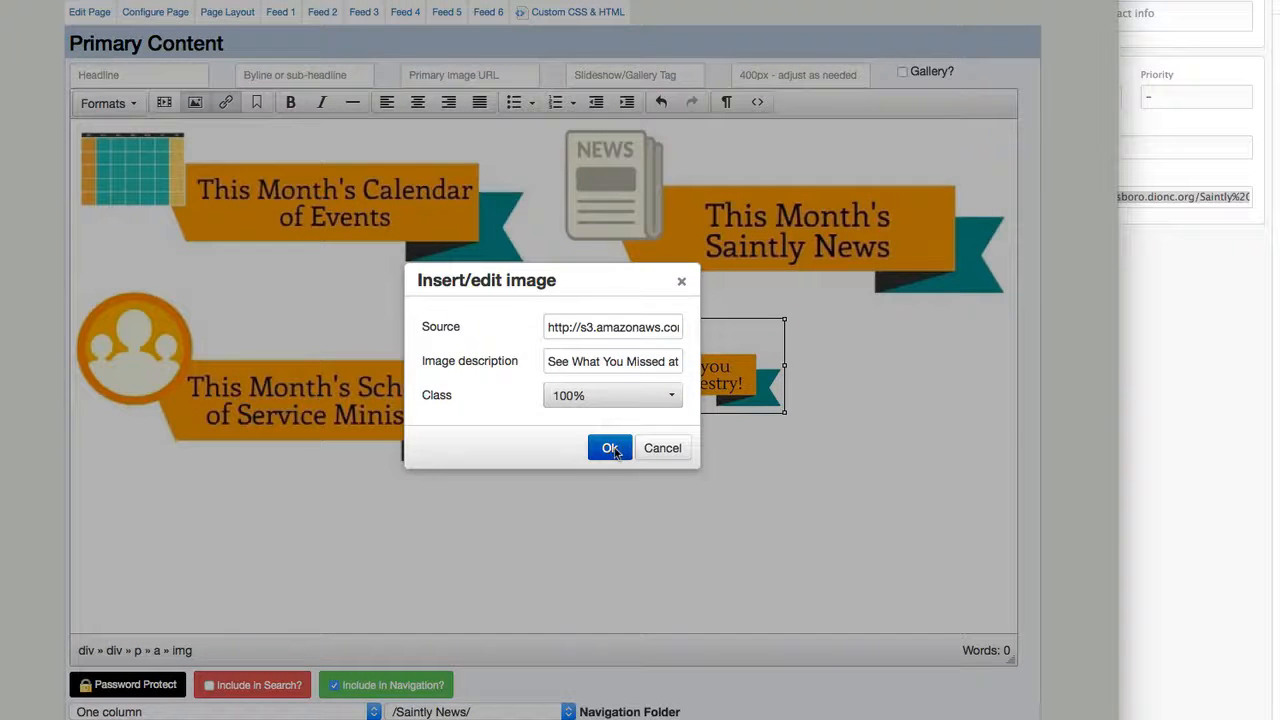
left_click(612, 450)
left_click(396, 518)
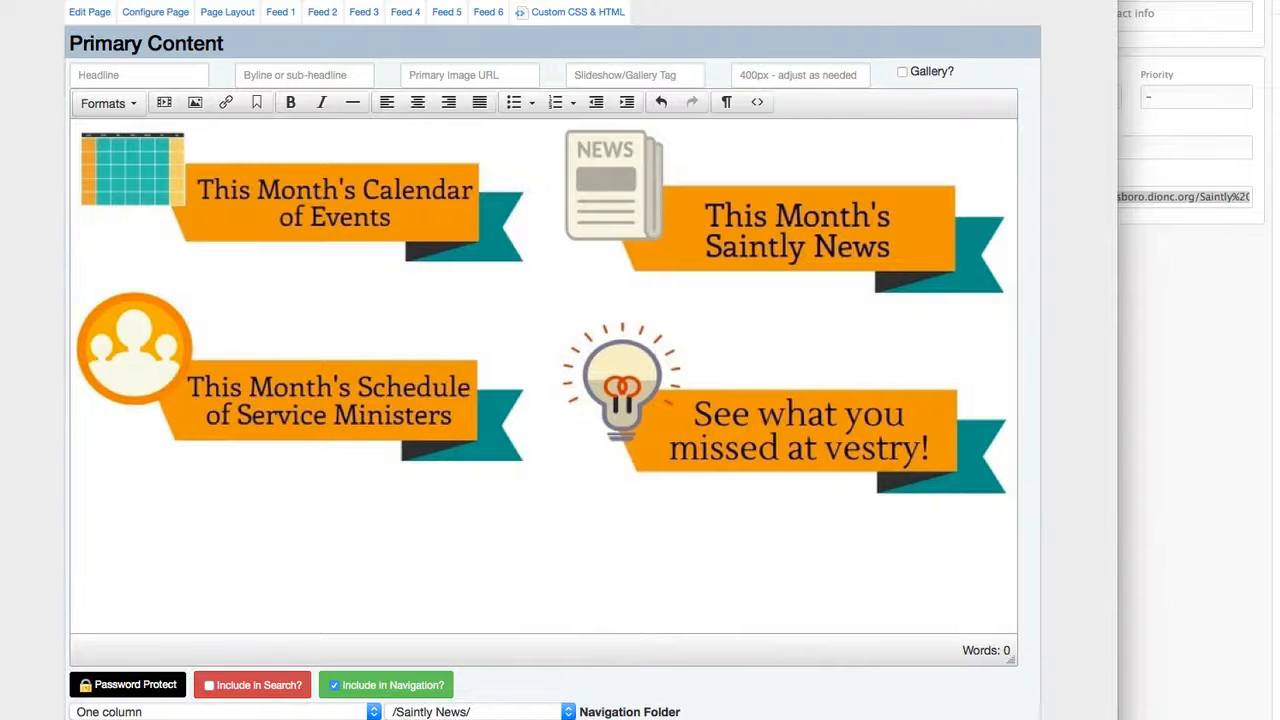
Compare the site page's four-column ribbon layout with its two-column version and widen the browser window slightly.
key("ctrl+Tab")
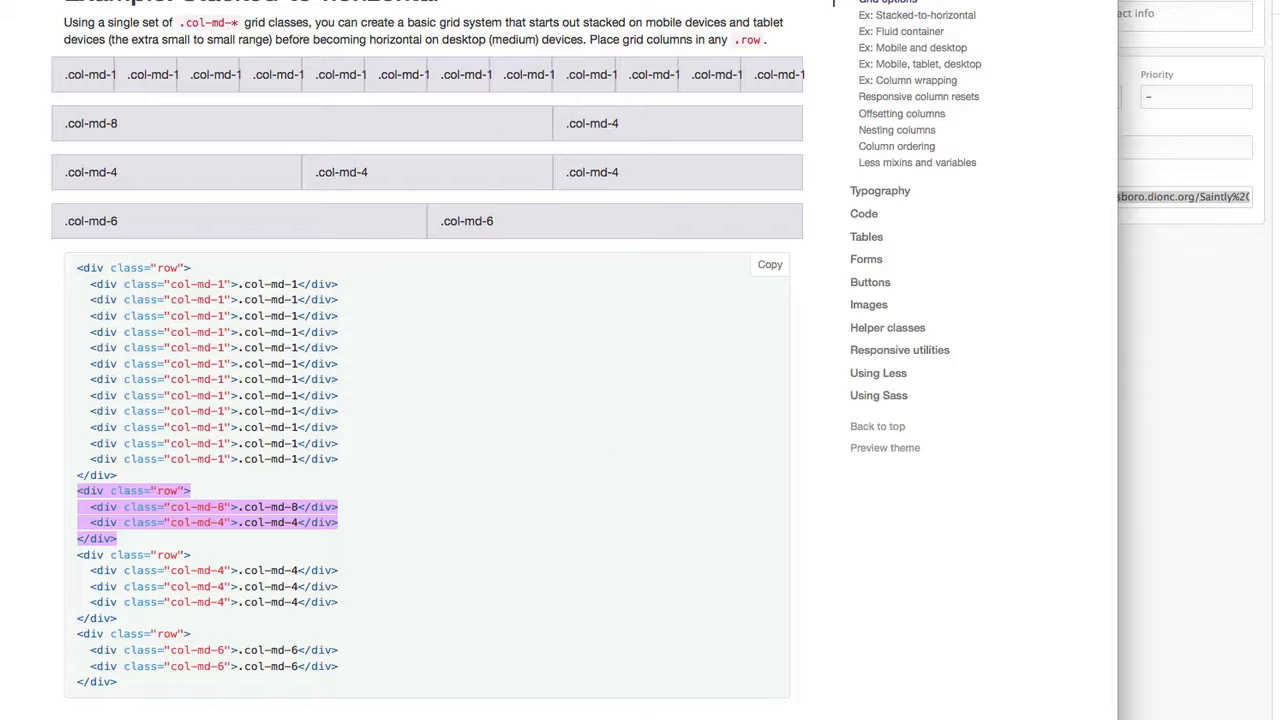
key("ctrl+Tab")
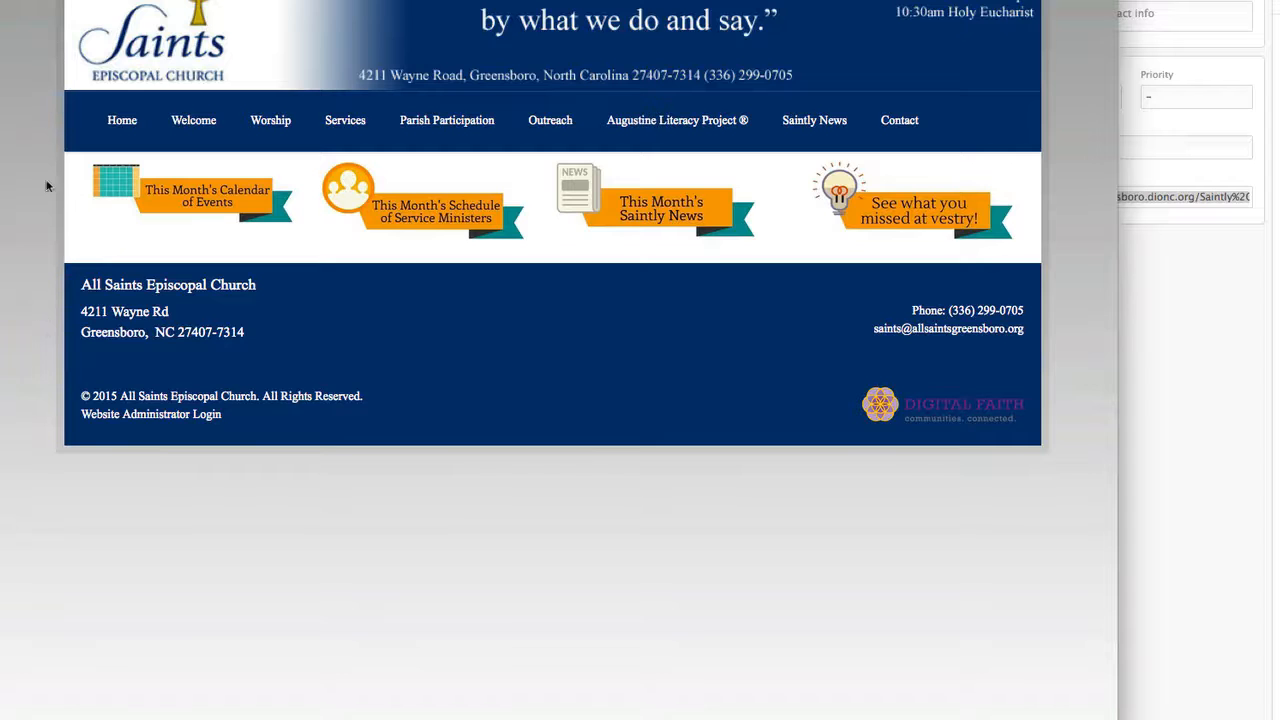
key("ctrl+Tab")
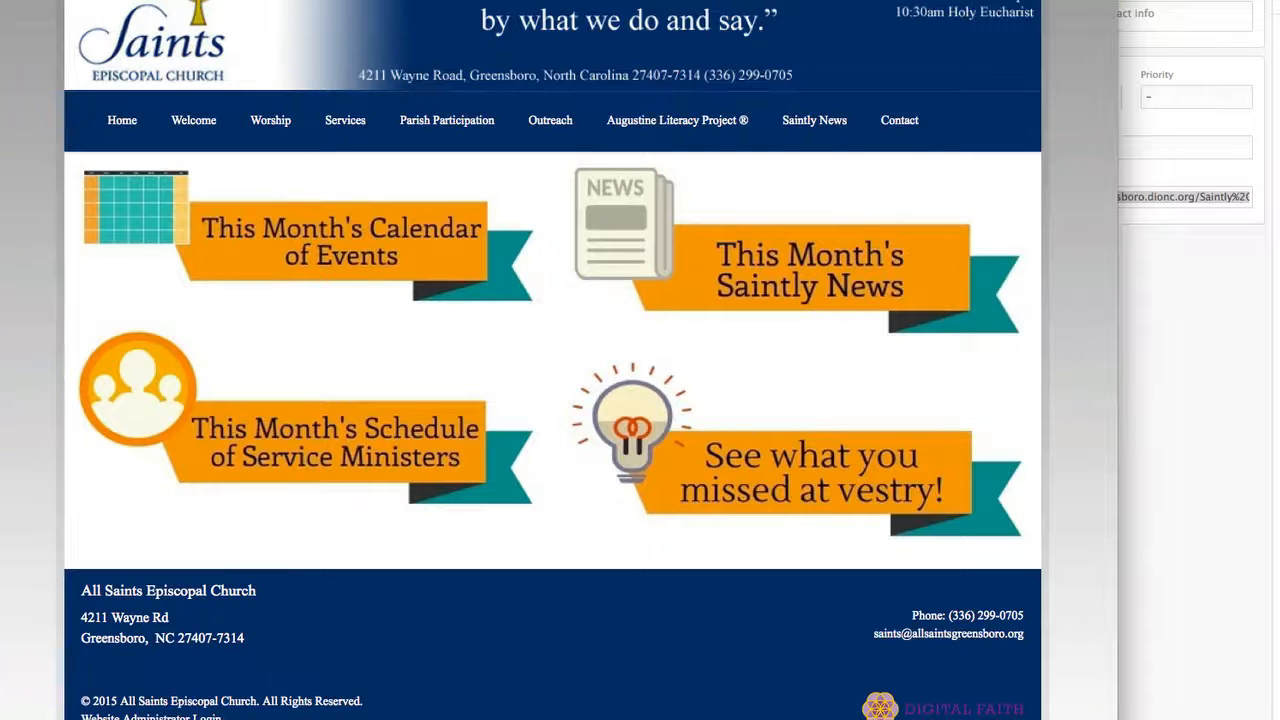
left_click_drag(1118, 290, 1193, 290)
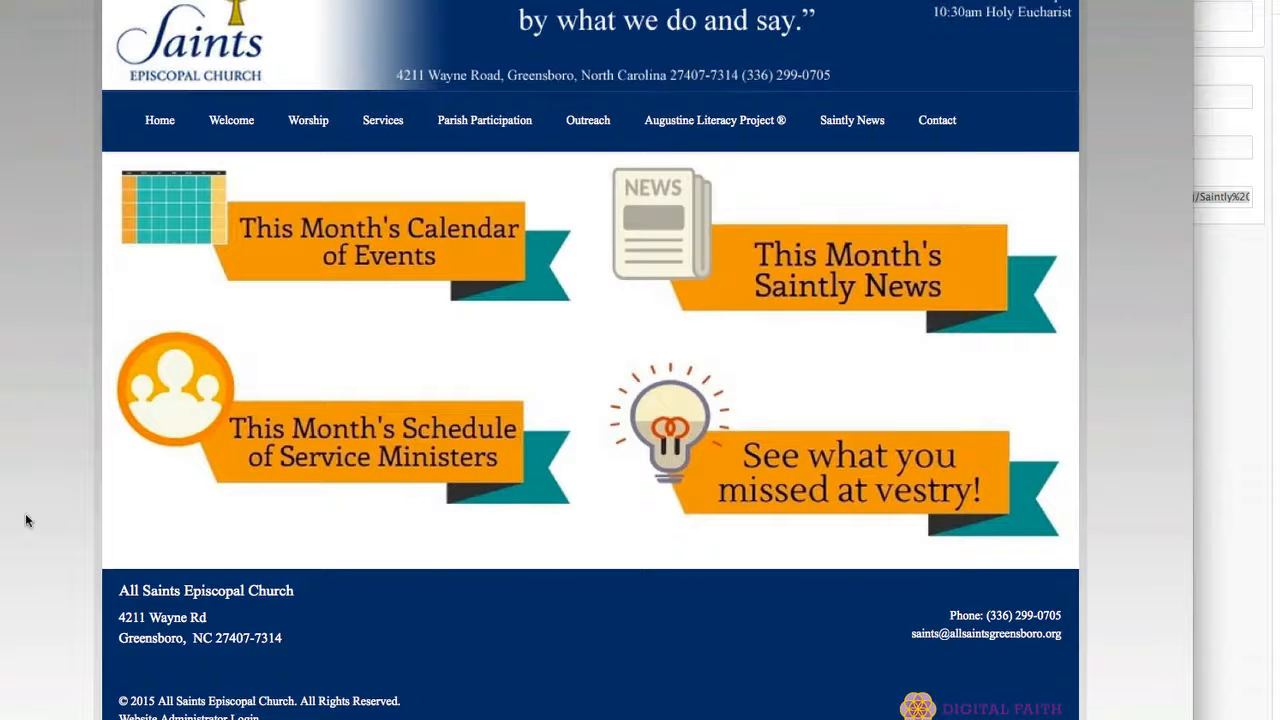